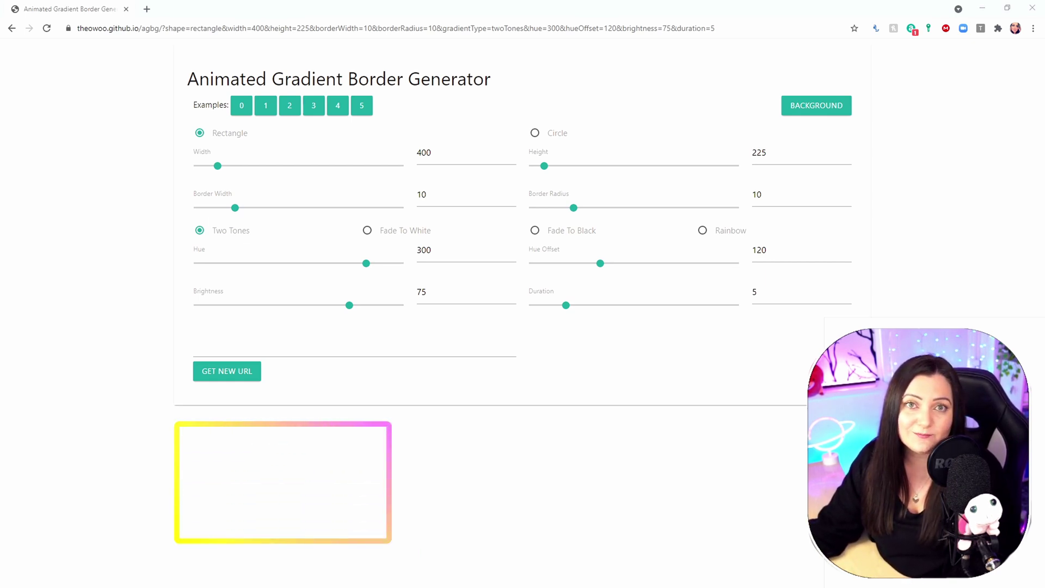
Step: Preview example borders 1–5, ending on the 700×300 green-yellow rectangle with 36-pixel border
{"action": "left_click", "coordinate": [609, 506]}
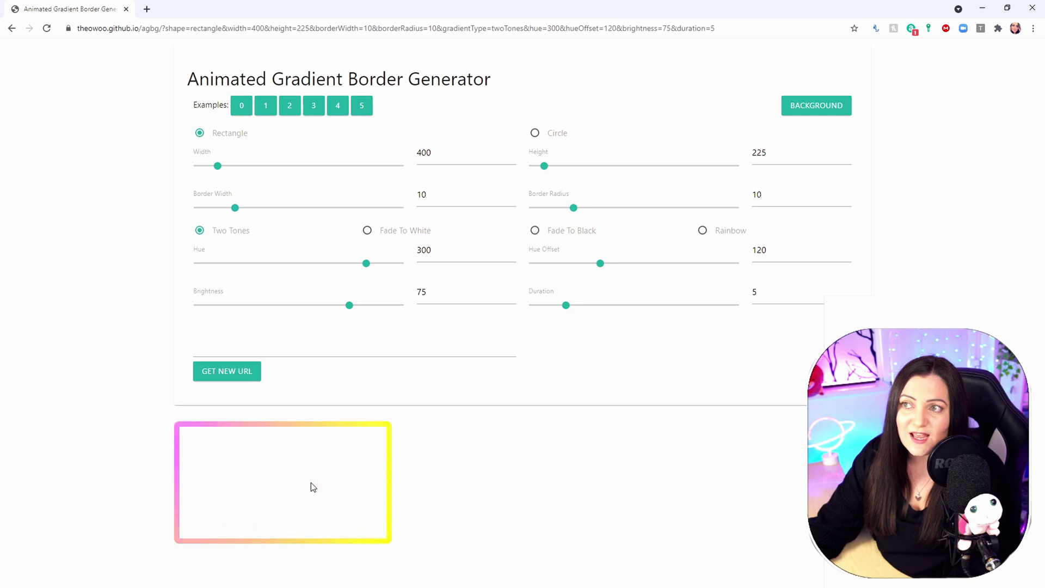
{"action": "left_click", "coordinate": [266, 111]}
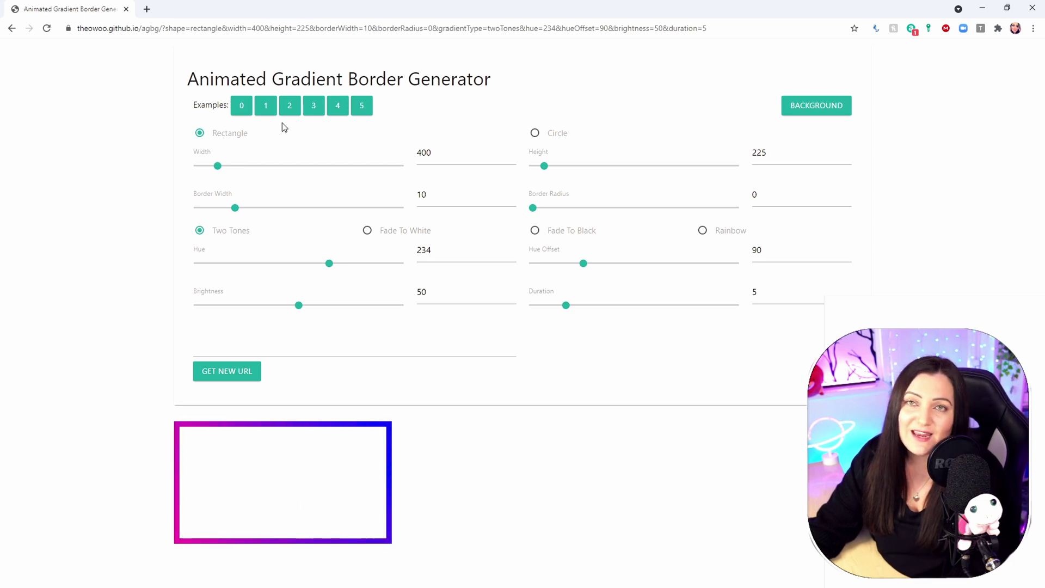
{"action": "left_click", "coordinate": [290, 109]}
{"action": "scroll", "coordinate": [412, 430], "scroll_direction": "down", "scroll_amount": 1}
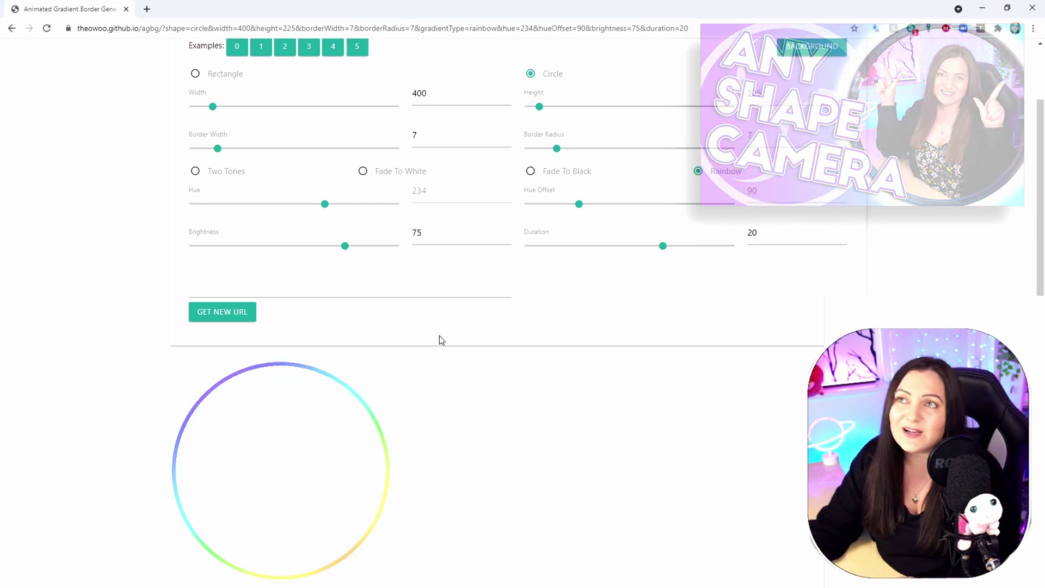
{"action": "scroll", "coordinate": [439, 340], "scroll_direction": "up", "scroll_amount": 2}
{"action": "left_click", "coordinate": [310, 107]}
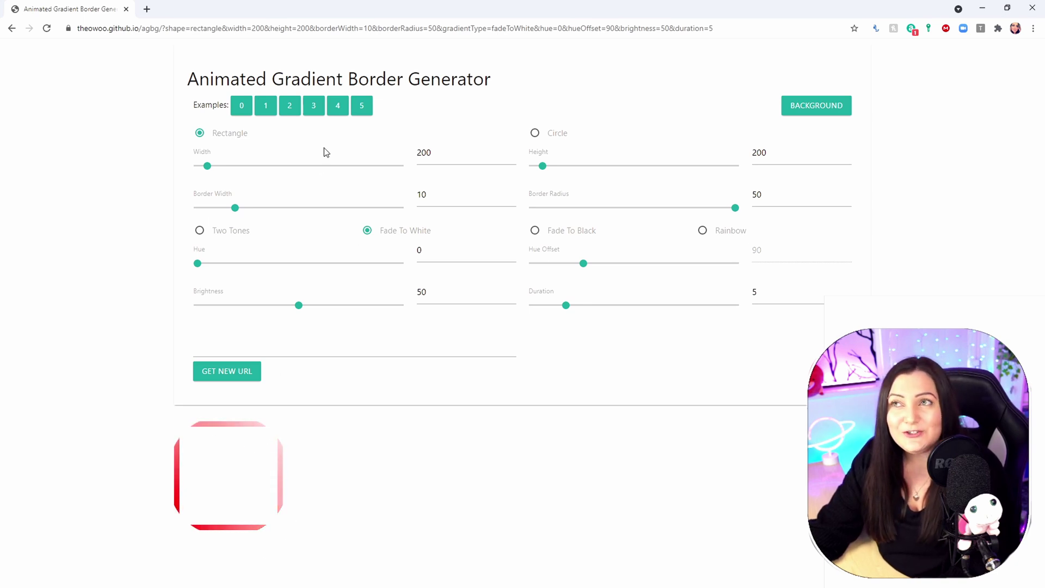
{"action": "left_click", "coordinate": [337, 108]}
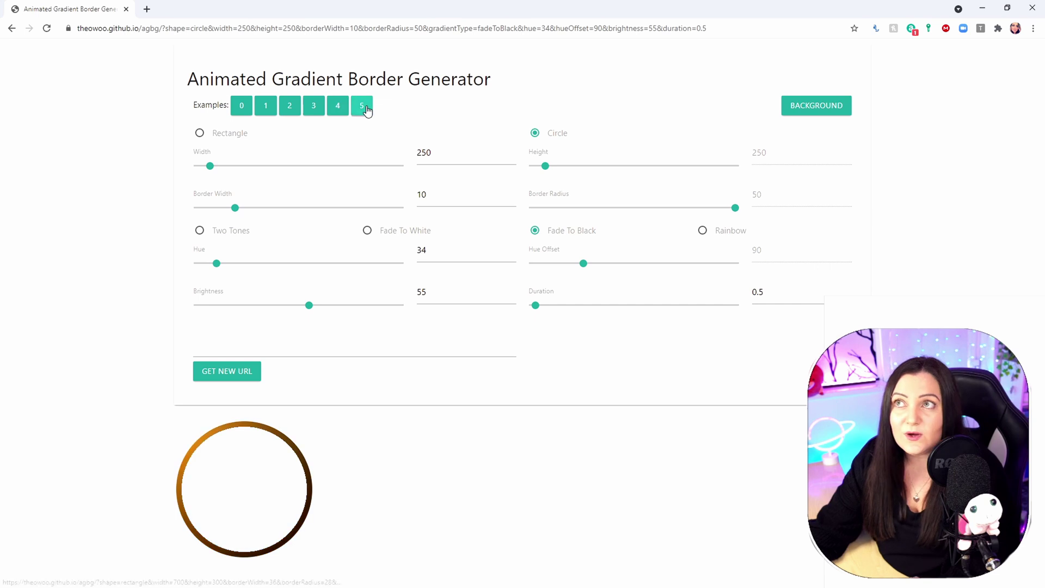
{"action": "left_click", "coordinate": [364, 109]}
{"action": "scroll", "coordinate": [596, 444], "scroll_direction": "down", "scroll_amount": 1}
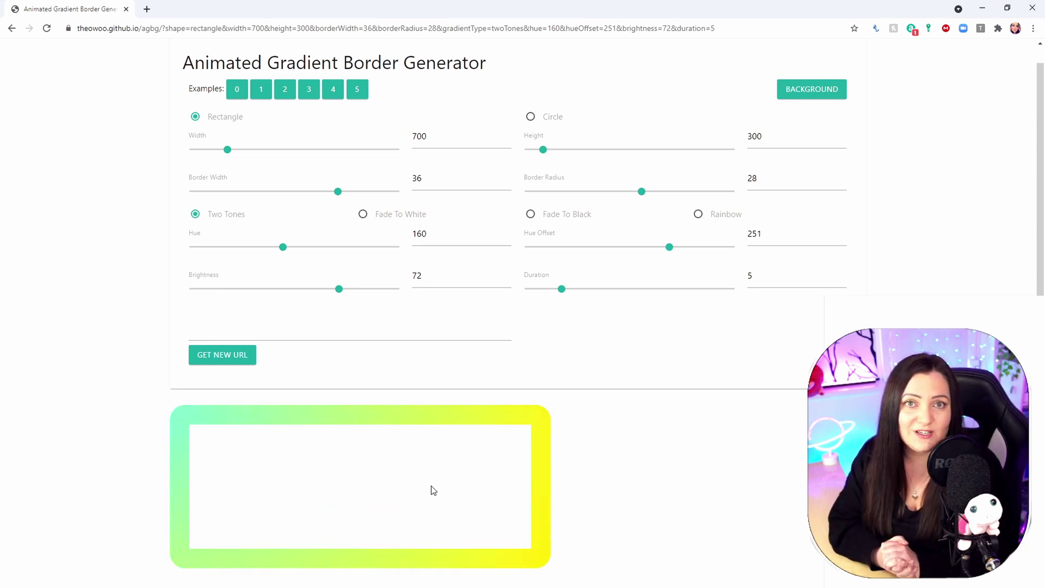
Step: Try a circle shape and other widths and heights, then reset to the 400×225 pink-yellow rectangle
{"action": "left_click", "coordinate": [236, 89]}
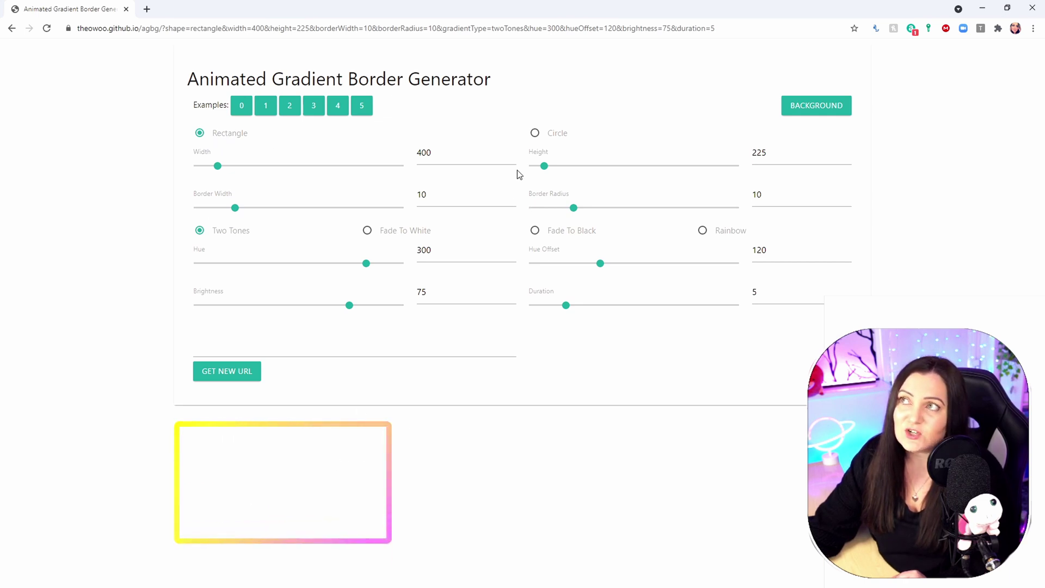
{"action": "left_click", "coordinate": [535, 134]}
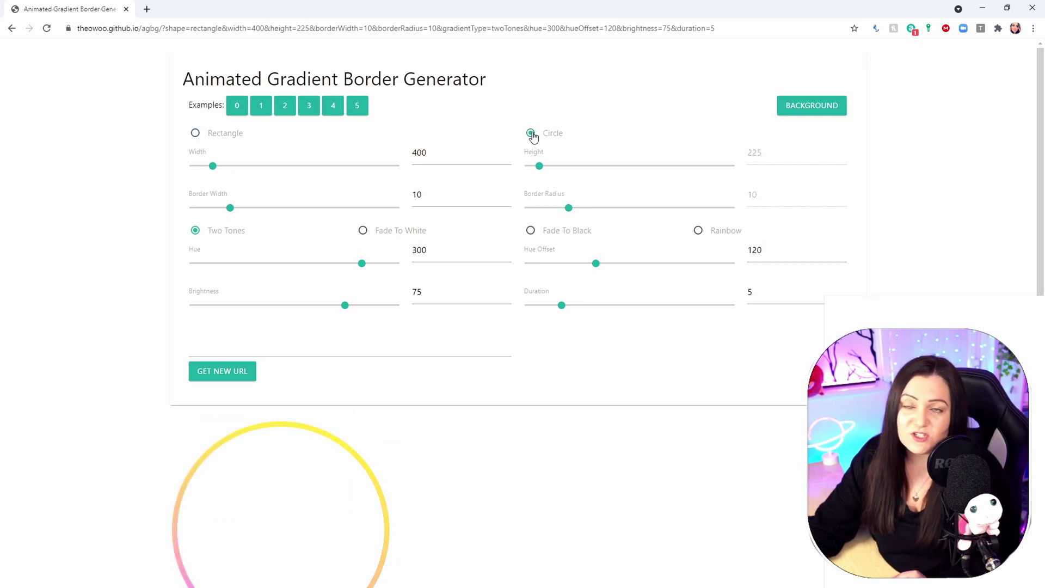
{"action": "scroll", "coordinate": [551, 340], "scroll_direction": "down", "scroll_amount": 1}
{"action": "scroll", "coordinate": [551, 345], "scroll_direction": "up", "scroll_amount": 1}
{"action": "left_click", "coordinate": [221, 135]}
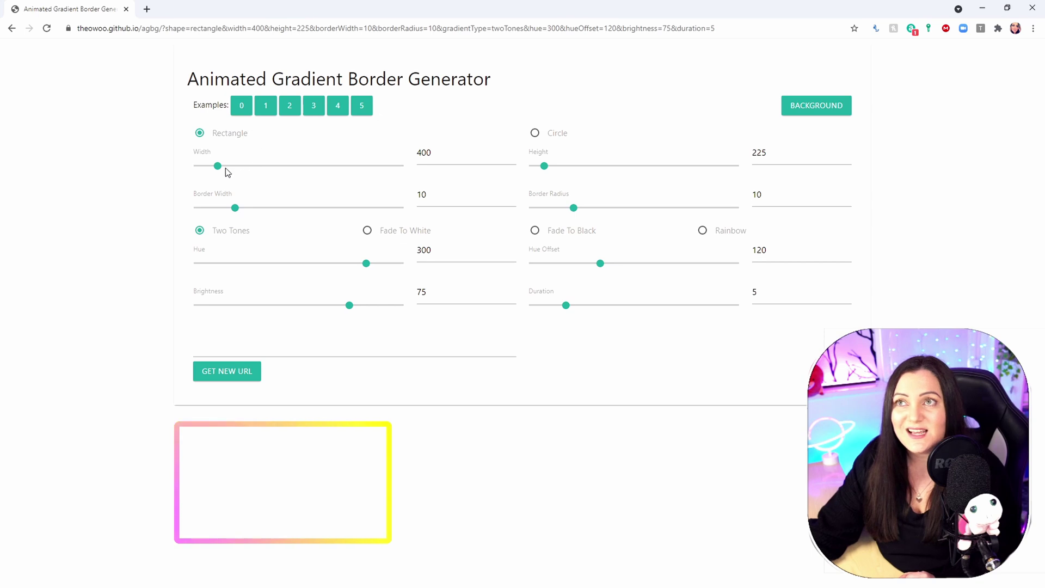
{"action": "mouse_move", "coordinate": [221, 170]}
{"action": "left_mouse_down"}
{"action": "mouse_move", "coordinate": [268, 169]}
{"action": "mouse_move", "coordinate": [218, 168]}
{"action": "left_mouse_up"}
{"action": "mouse_move", "coordinate": [543, 166]}
{"action": "left_mouse_down"}
{"action": "mouse_move", "coordinate": [560, 168]}
{"action": "mouse_move", "coordinate": [542, 170]}
{"action": "left_mouse_up"}
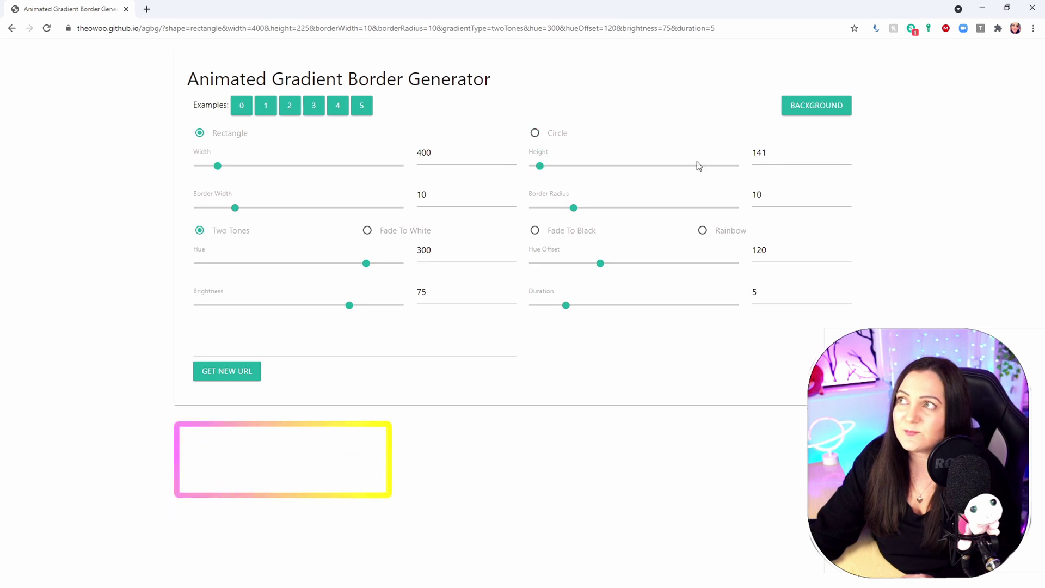
{"action": "left_click", "coordinate": [266, 107]}
Step: Set the border width to 32 and the corner radius to 29
{"action": "left_click_drag", "start_coordinate": [234, 208], "coordinate": [206, 220]}
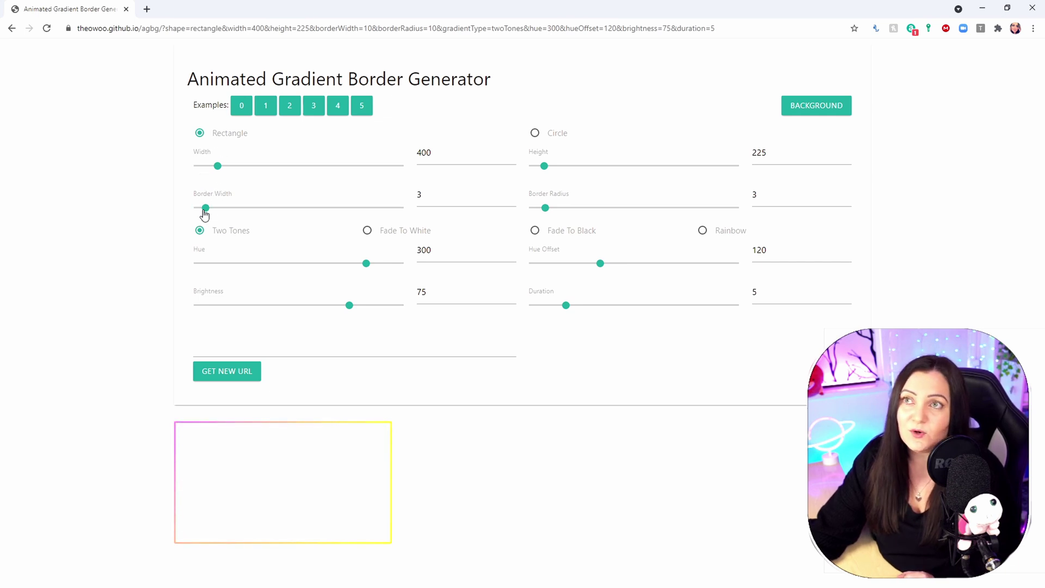
{"action": "left_click_drag", "start_coordinate": [205, 207], "coordinate": [327, 218]}
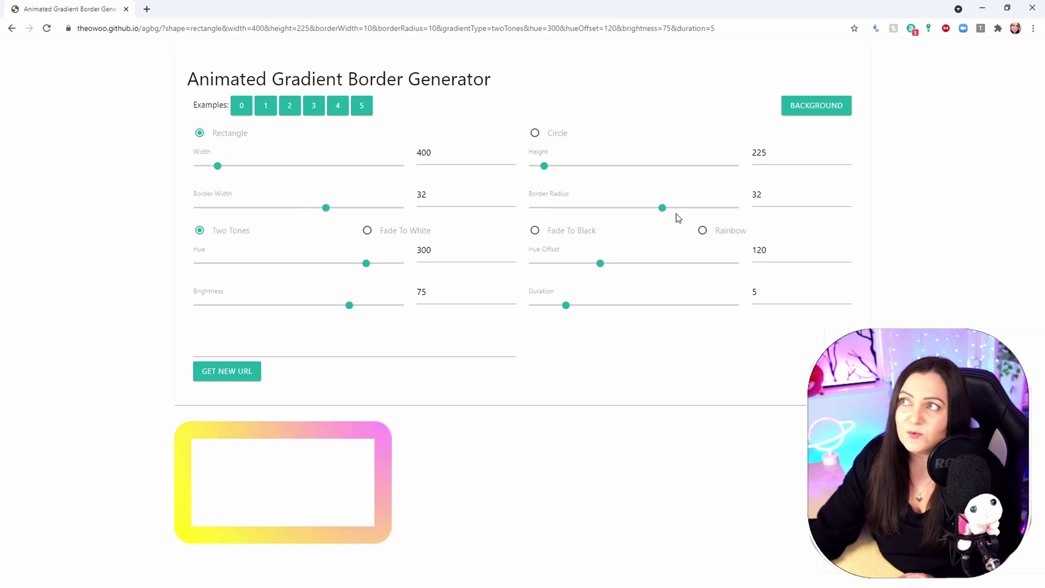
{"action": "mouse_move", "coordinate": [663, 208]}
{"action": "left_mouse_down"}
{"action": "mouse_move", "coordinate": [725, 209]}
{"action": "mouse_move", "coordinate": [576, 207]}
{"action": "mouse_move", "coordinate": [765, 210]}
{"action": "mouse_move", "coordinate": [516, 207]}
{"action": "mouse_move", "coordinate": [651, 214]}
{"action": "left_mouse_up"}
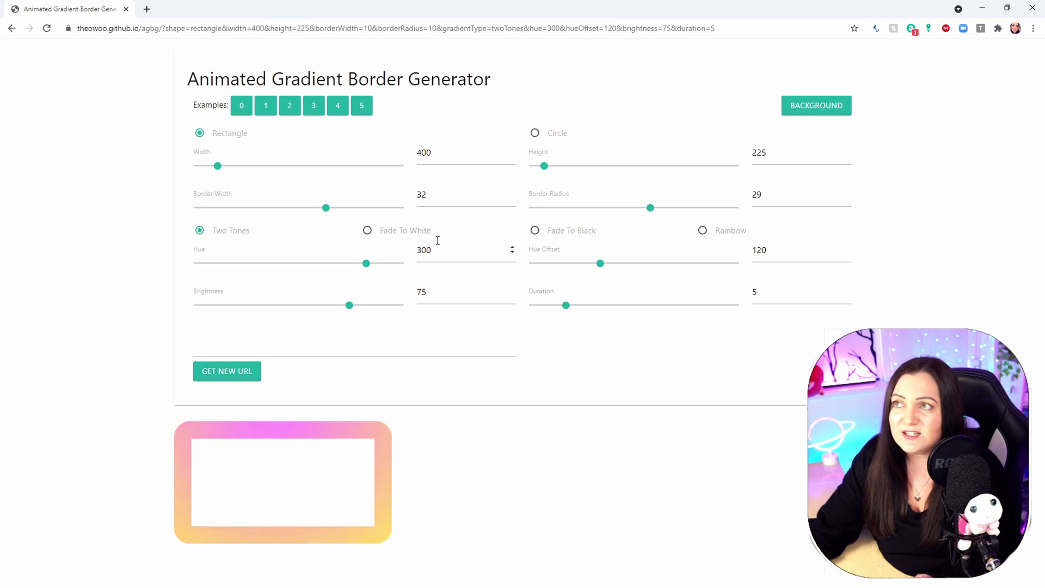
Step: Compare Fade To White and Rainbow, then settle on Fade To Black at hue 300
{"action": "left_click", "coordinate": [369, 232]}
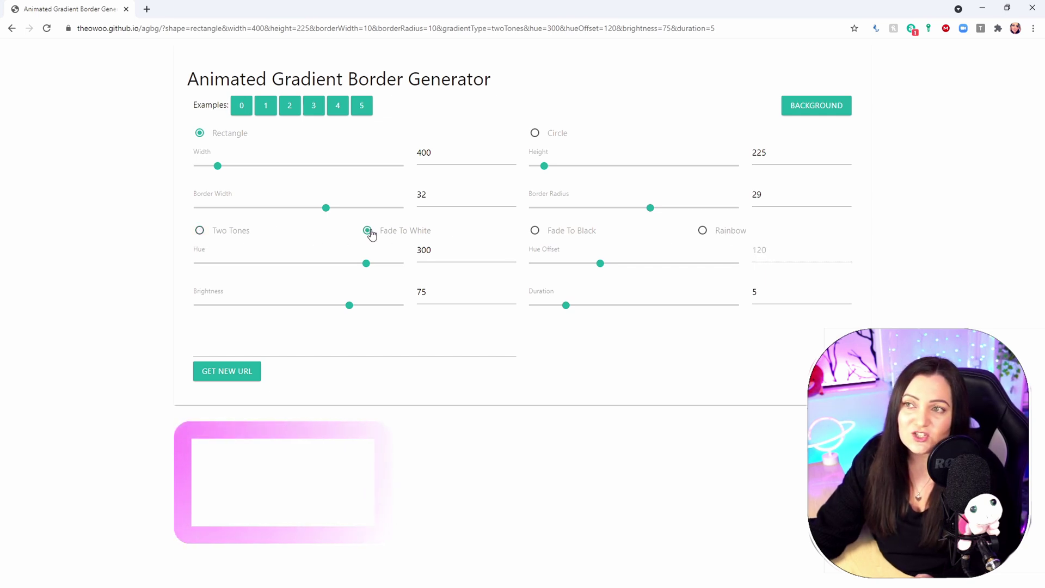
{"action": "left_click", "coordinate": [535, 232]}
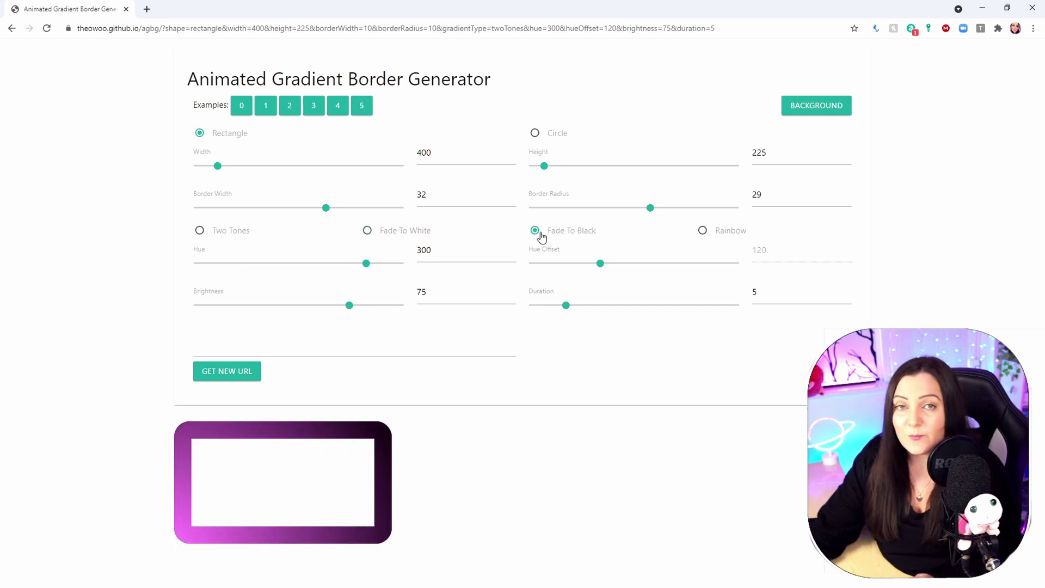
{"action": "left_click", "coordinate": [702, 230]}
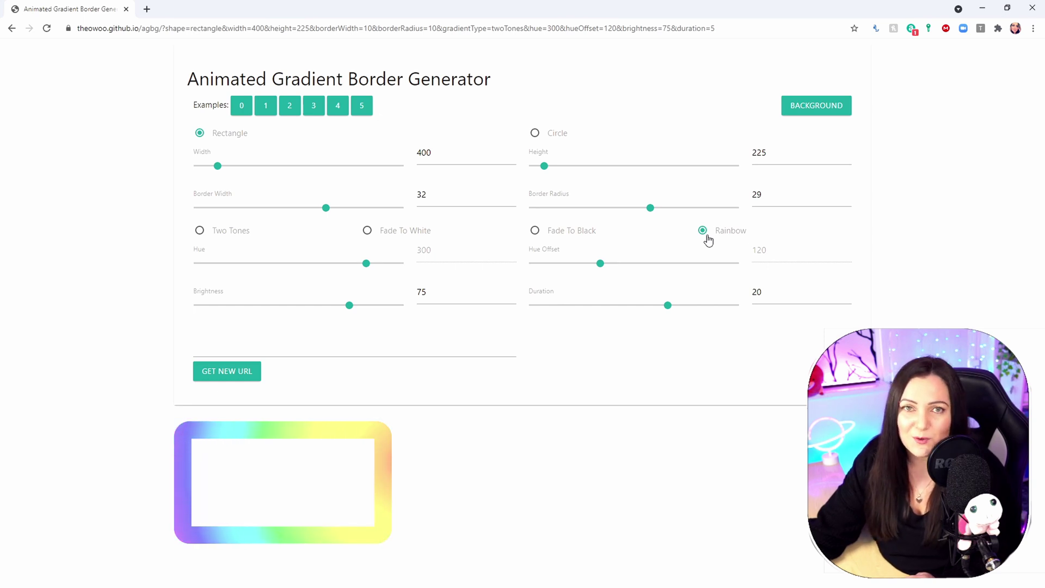
{"action": "left_click", "coordinate": [536, 231]}
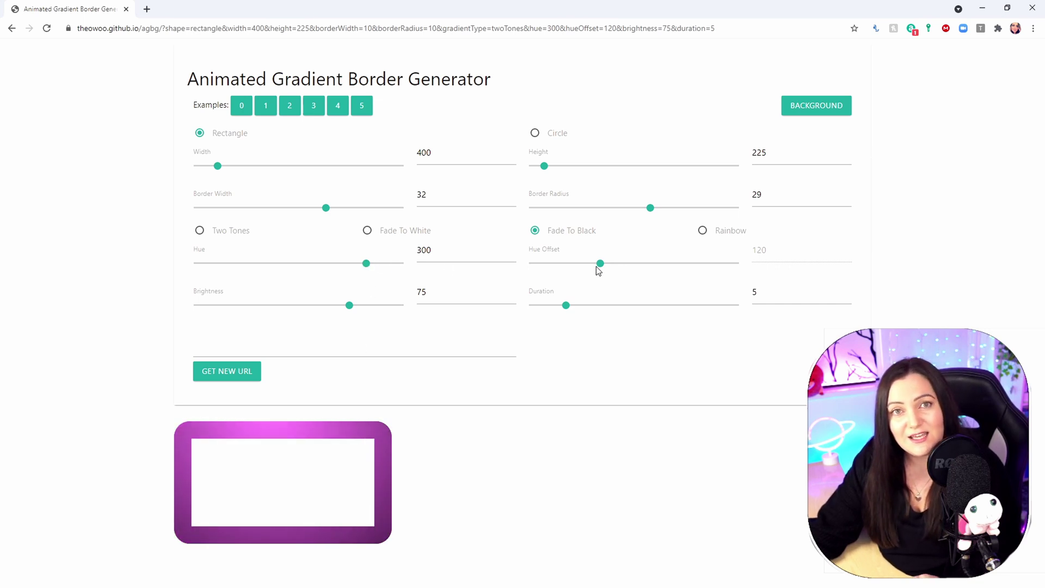
Step: Set hue 0, brightness 55 and animation duration 14.9 for the fading border
{"action": "left_click_drag", "start_coordinate": [366, 266], "coordinate": [350, 285]}
{"action": "left_click", "coordinate": [349, 306]}
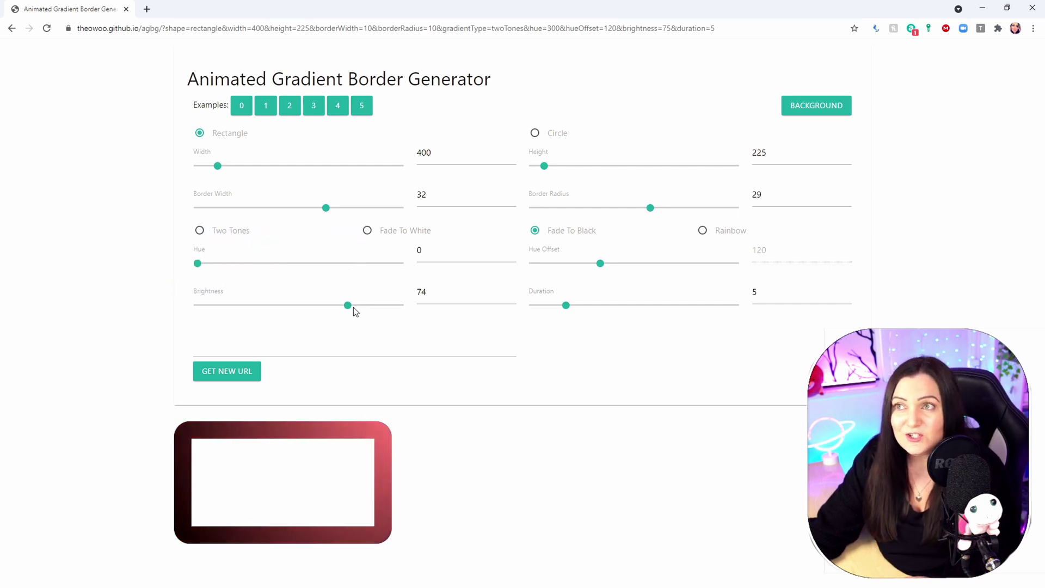
{"action": "left_click_drag", "start_coordinate": [351, 308], "coordinate": [316, 317]}
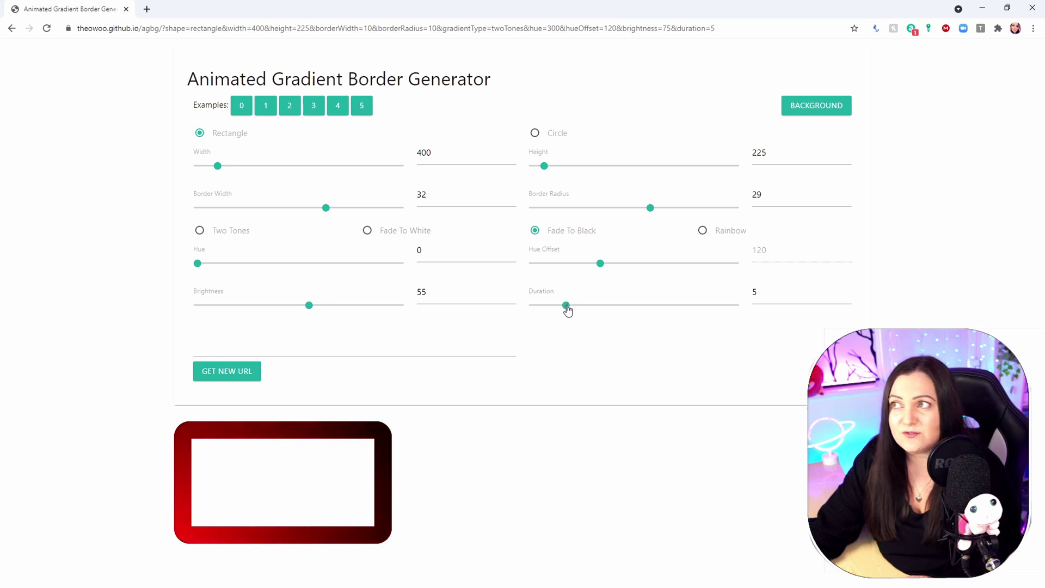
{"action": "left_click_drag", "start_coordinate": [568, 308], "coordinate": [542, 315]}
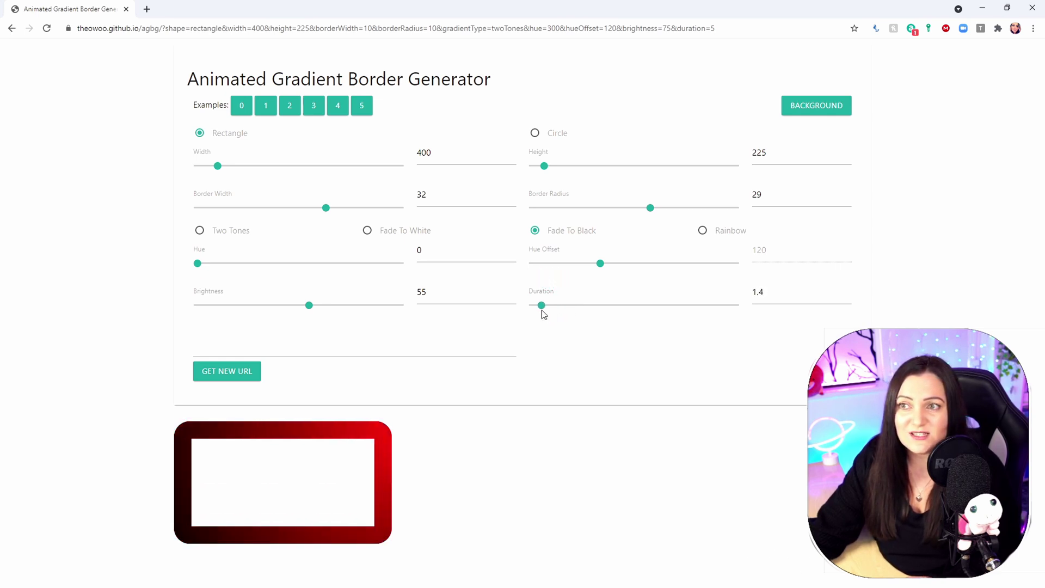
{"action": "left_click_drag", "start_coordinate": [543, 308], "coordinate": [634, 317]}
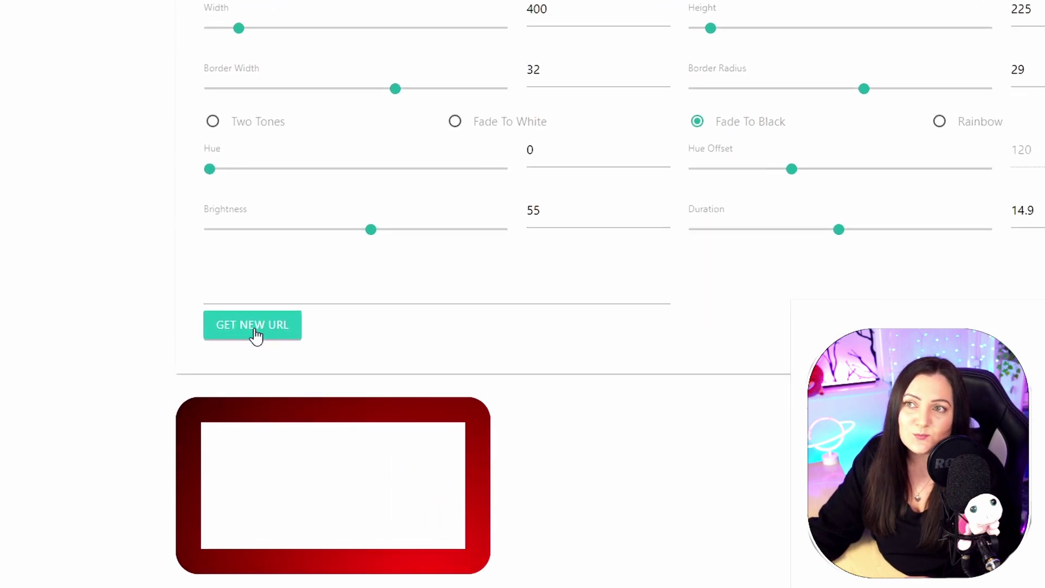
Step: Reduce the border width to 8, generate a new URL and copy it
{"action": "left_click", "coordinate": [254, 327]}
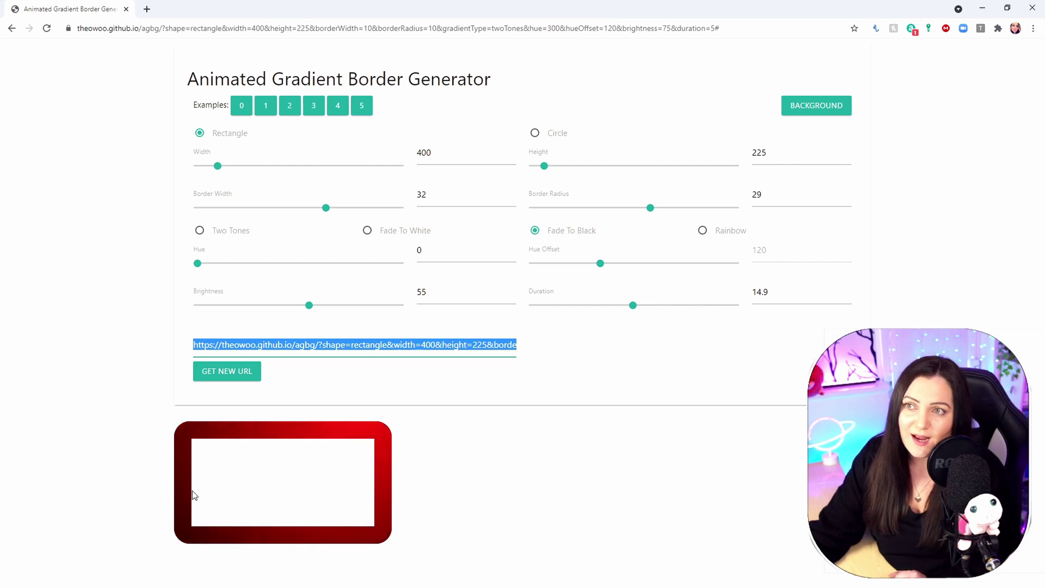
{"action": "left_click_drag", "start_coordinate": [329, 214], "coordinate": [228, 213]}
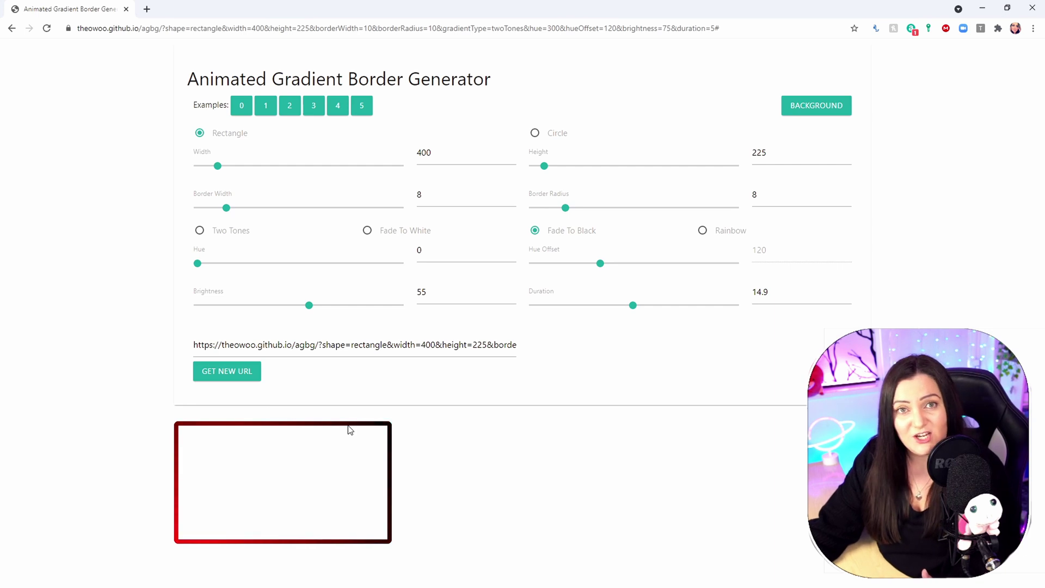
{"action": "left_click", "coordinate": [228, 379]}
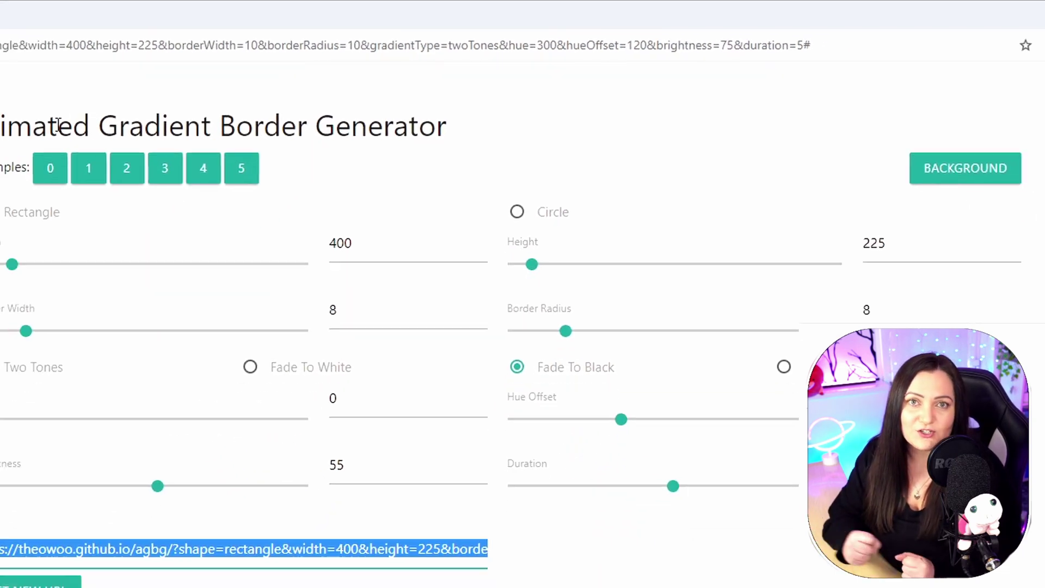
{"action": "right_click", "coordinate": [260, 385]}
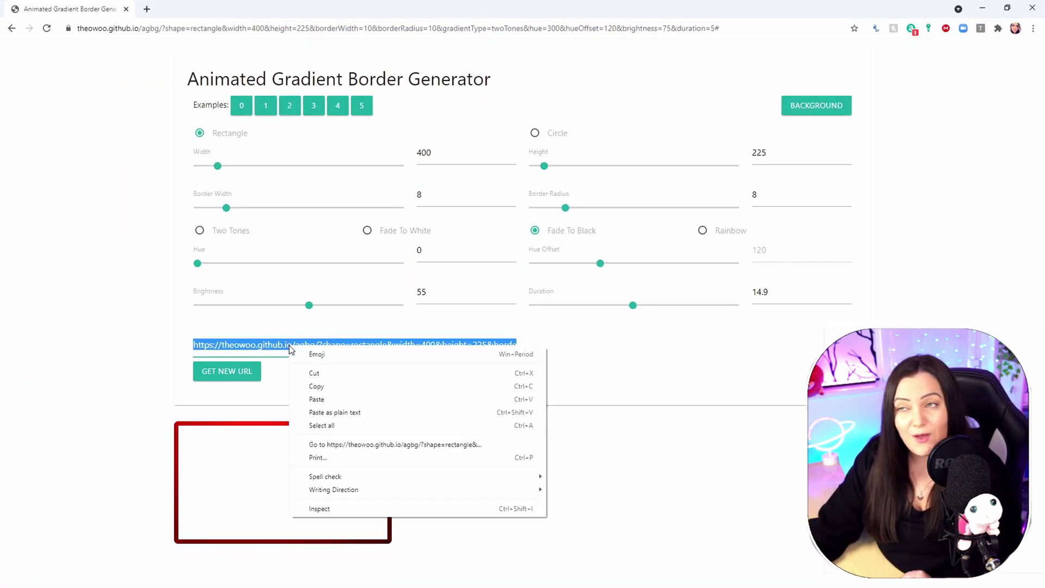
{"action": "left_click", "coordinate": [366, 386]}
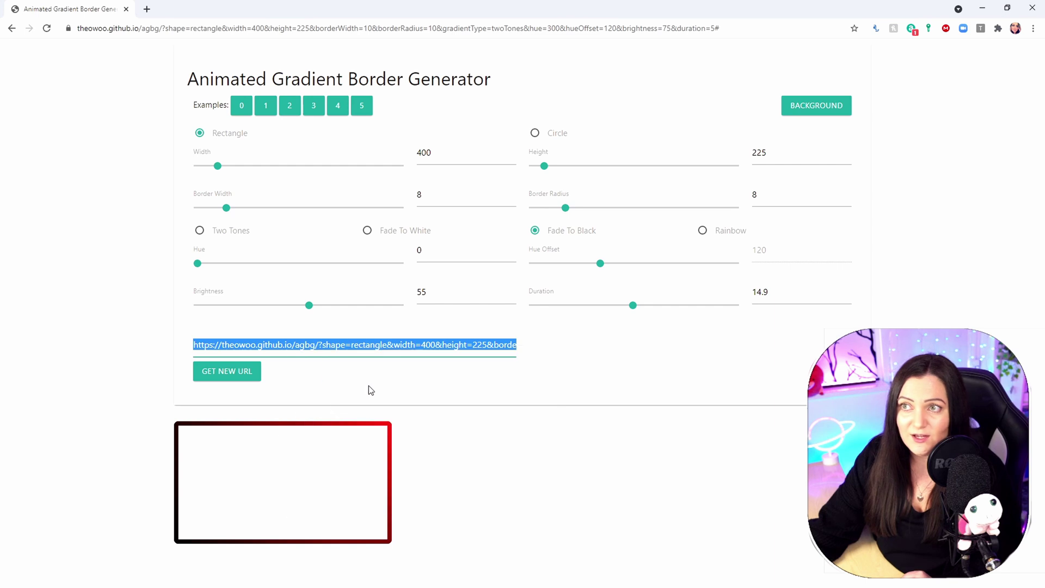
{"action": "left_click", "coordinate": [370, 387]}
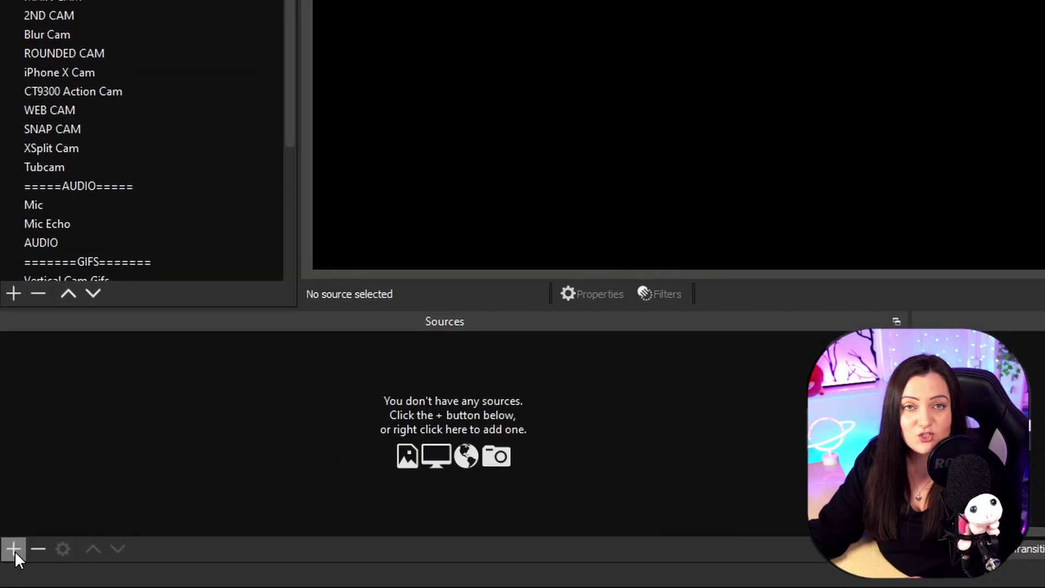
Step: Add a Browser source named 'Red Cam Border'
{"action": "left_click", "coordinate": [15, 550]}
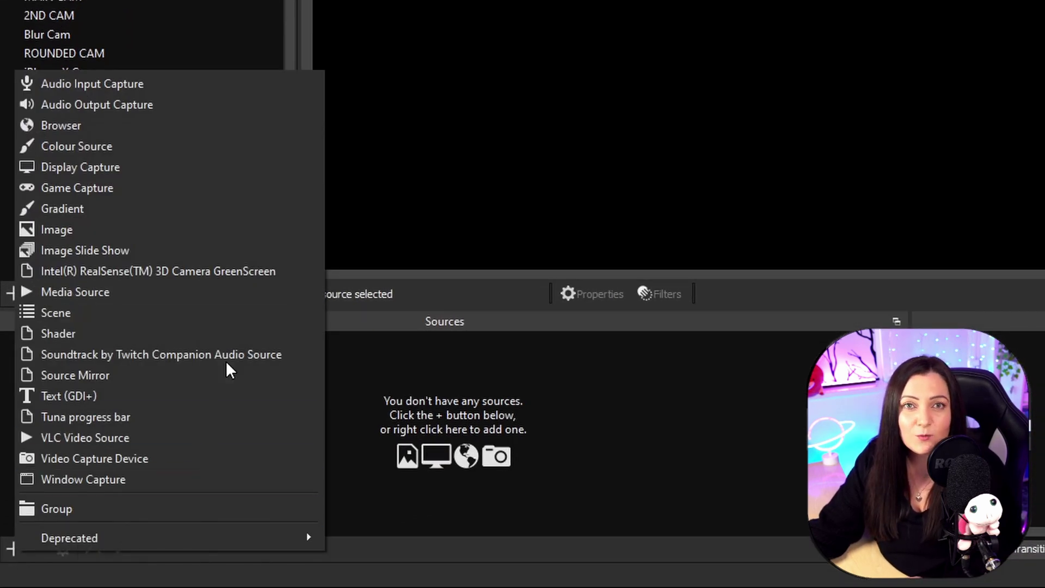
{"action": "left_click", "coordinate": [136, 126]}
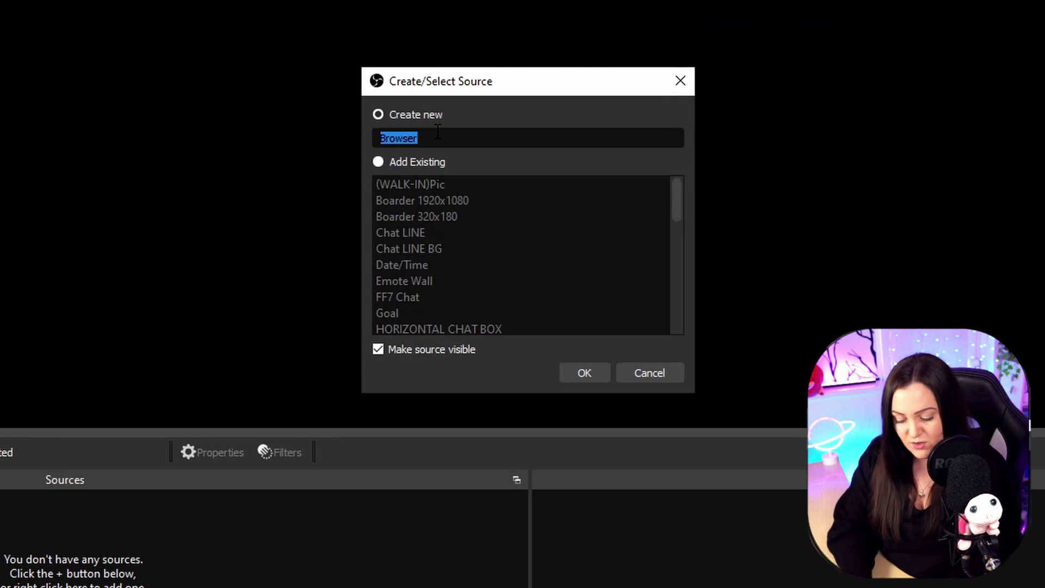
{"action": "type", "text": "Red Cam Border"}
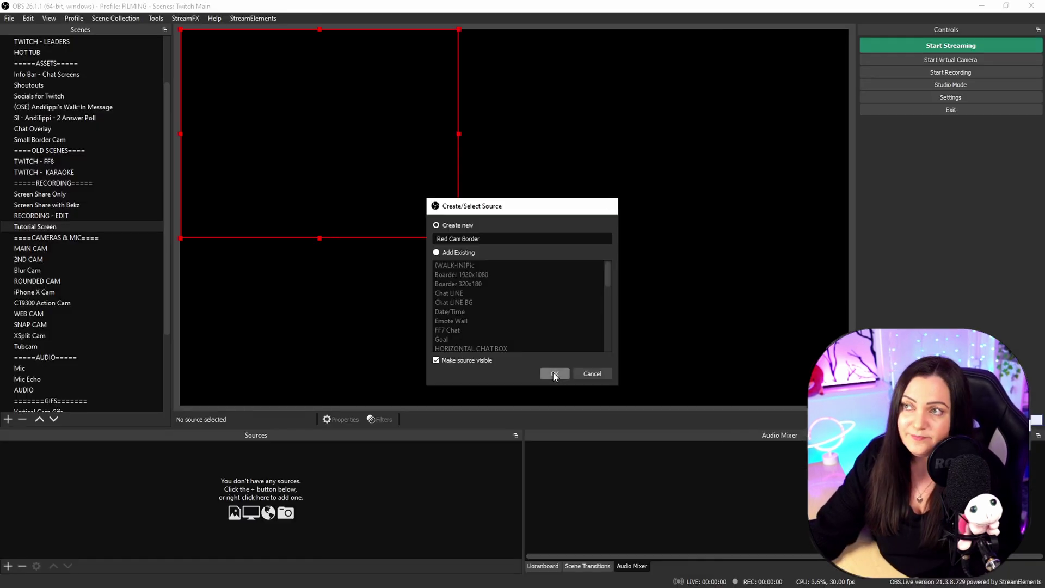
{"action": "left_click", "coordinate": [584, 373]}
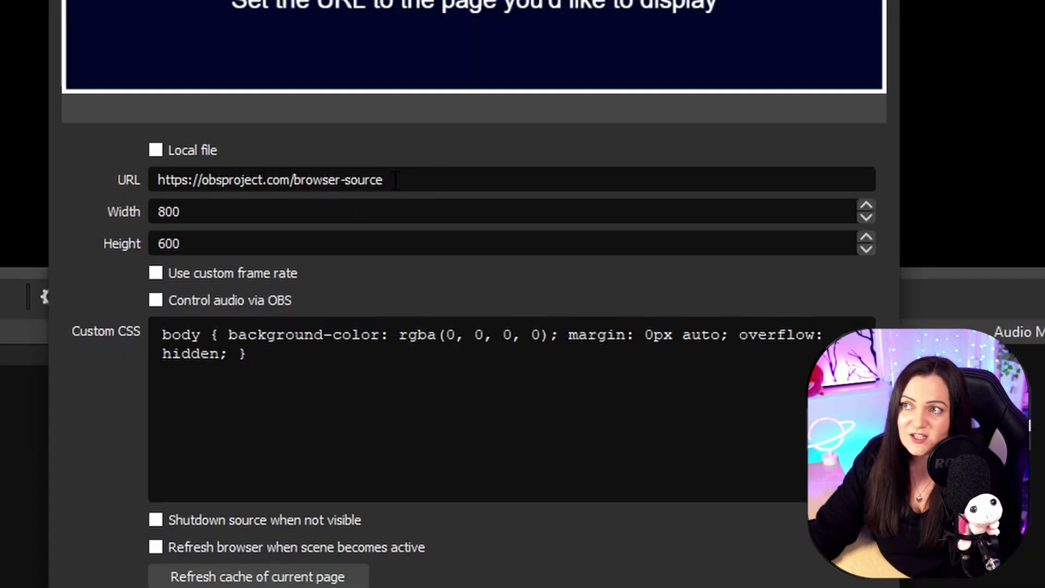
Step: Paste the border link as its URL and set the size to 1920×1080
{"action": "left_click_drag", "start_coordinate": [386, 180], "coordinate": [140, 191]}
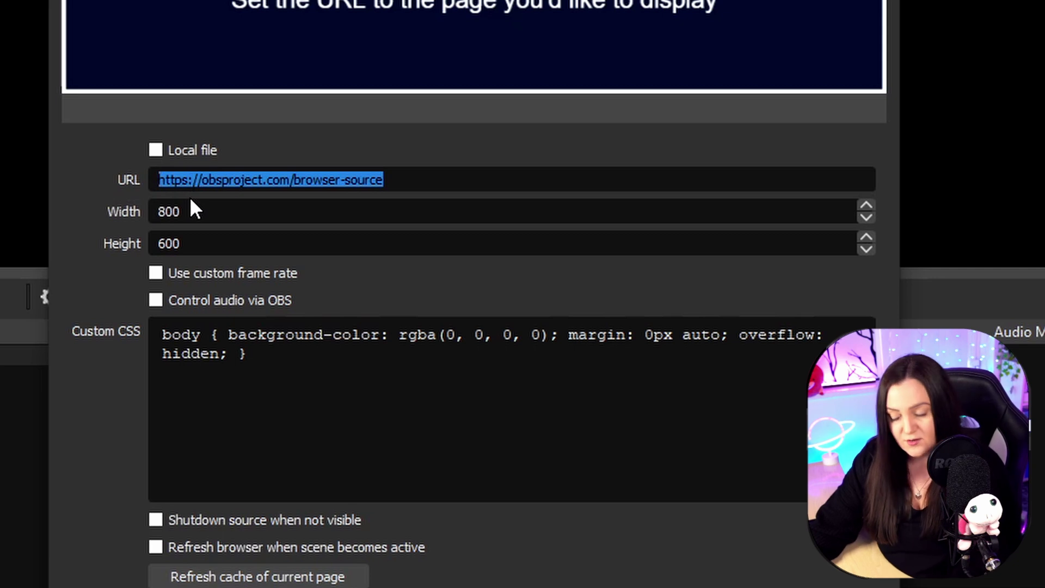
{"action": "key", "text": "ctrl+v"}
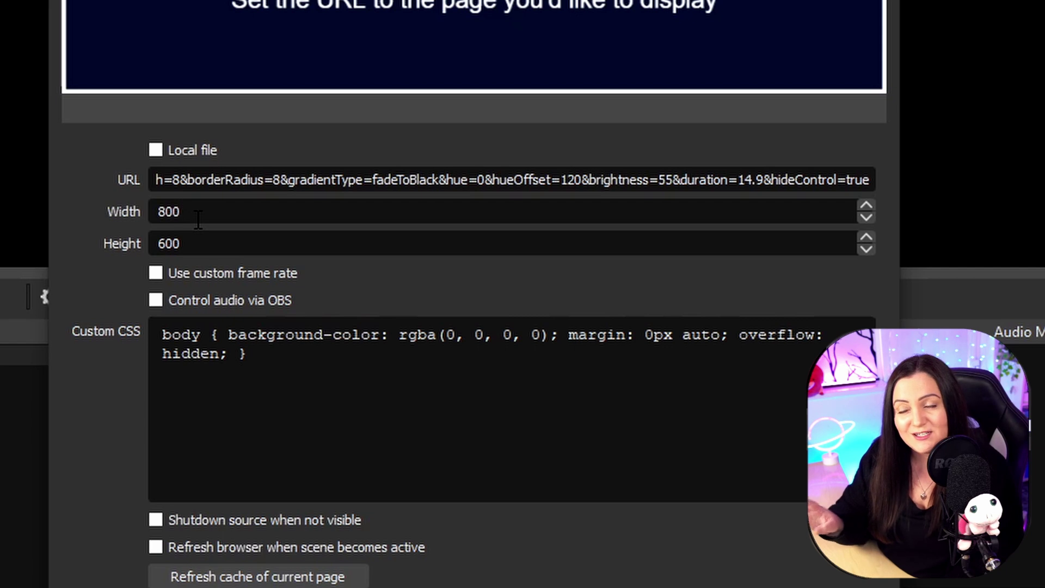
{"action": "left_click_drag", "start_coordinate": [196, 218], "coordinate": [147, 215]}
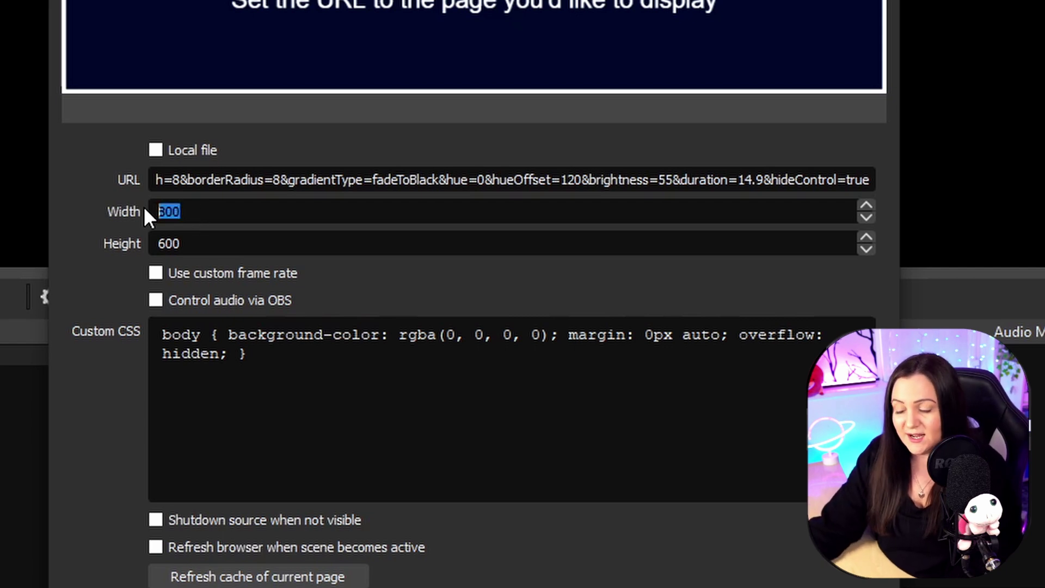
{"action": "type", "text": "1920"}
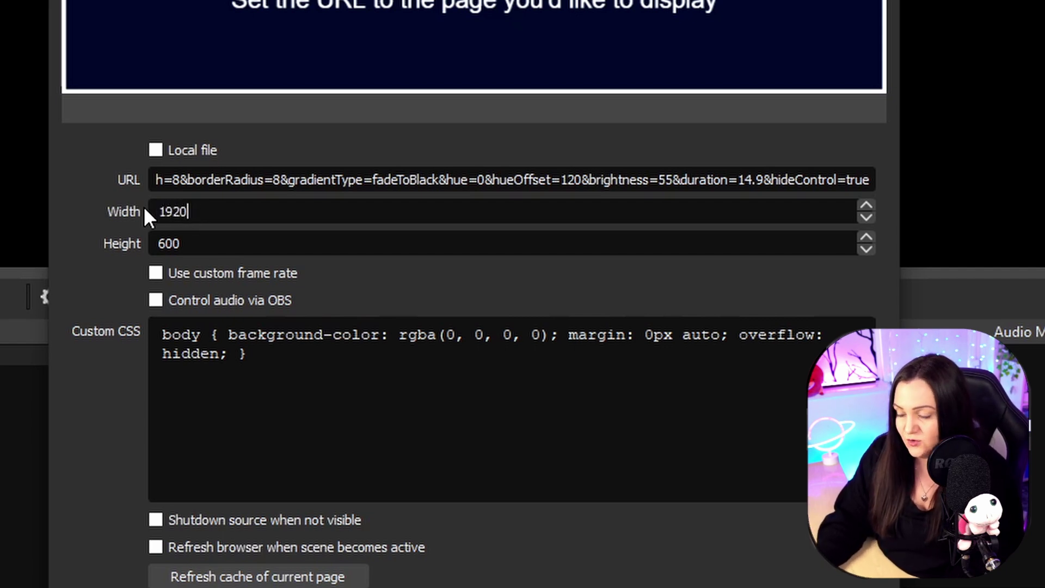
{"action": "left_click_drag", "start_coordinate": [221, 250], "coordinate": [121, 229]}
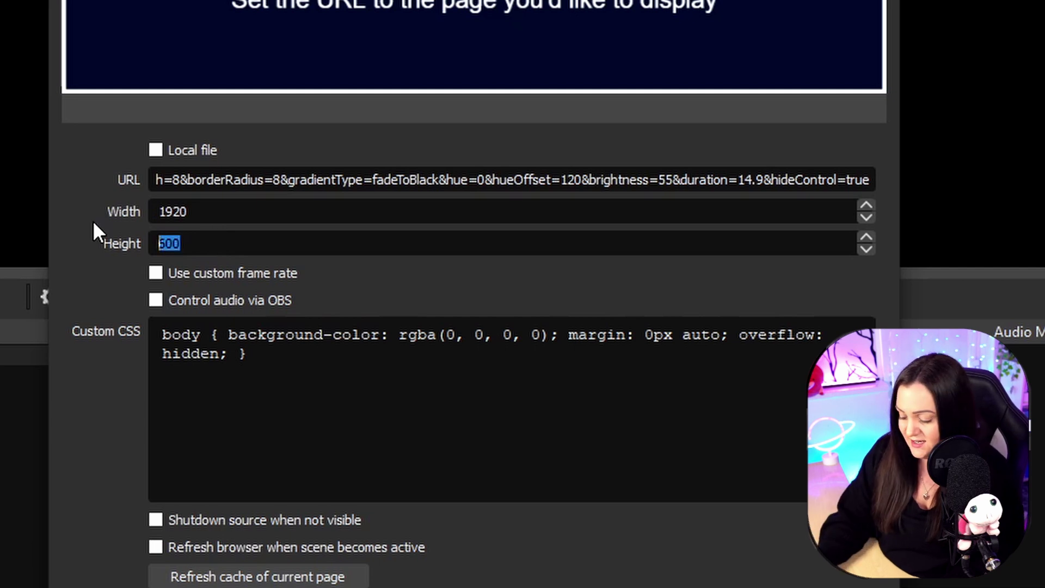
{"action": "type", "text": "1080"}
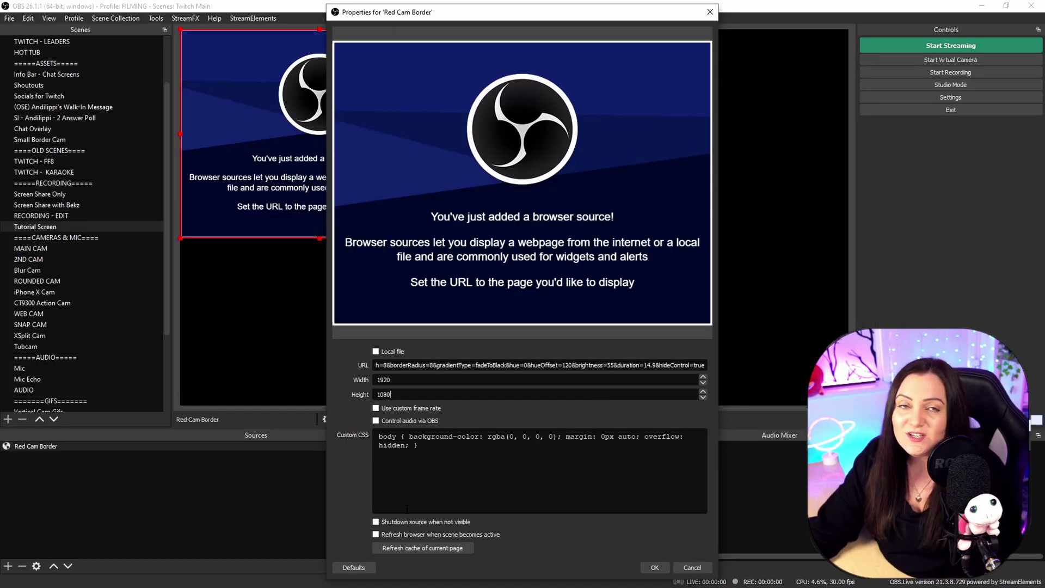
Step: Accept the Red Cam Border settings, then enlarge and reposition the source on the canvas
{"action": "left_click", "coordinate": [656, 568]}
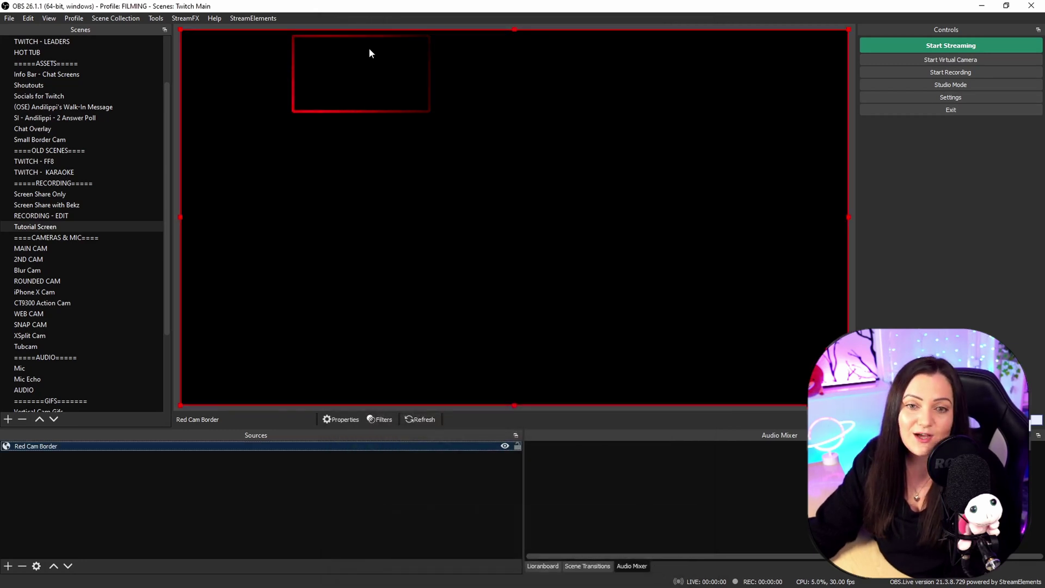
{"action": "left_click_drag", "start_coordinate": [526, 108], "coordinate": [649, 236]}
{"action": "left_click_drag", "start_coordinate": [302, 153], "coordinate": [182, 88]}
{"action": "left_click_drag", "start_coordinate": [312, 126], "coordinate": [539, 165]}
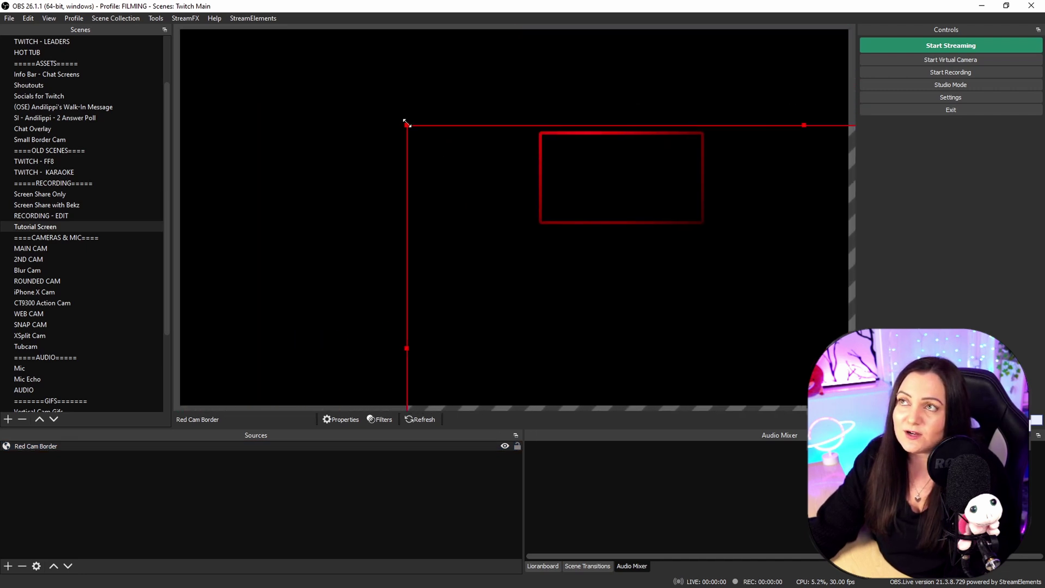
{"action": "left_click_drag", "start_coordinate": [424, 301], "coordinate": [369, 175]}
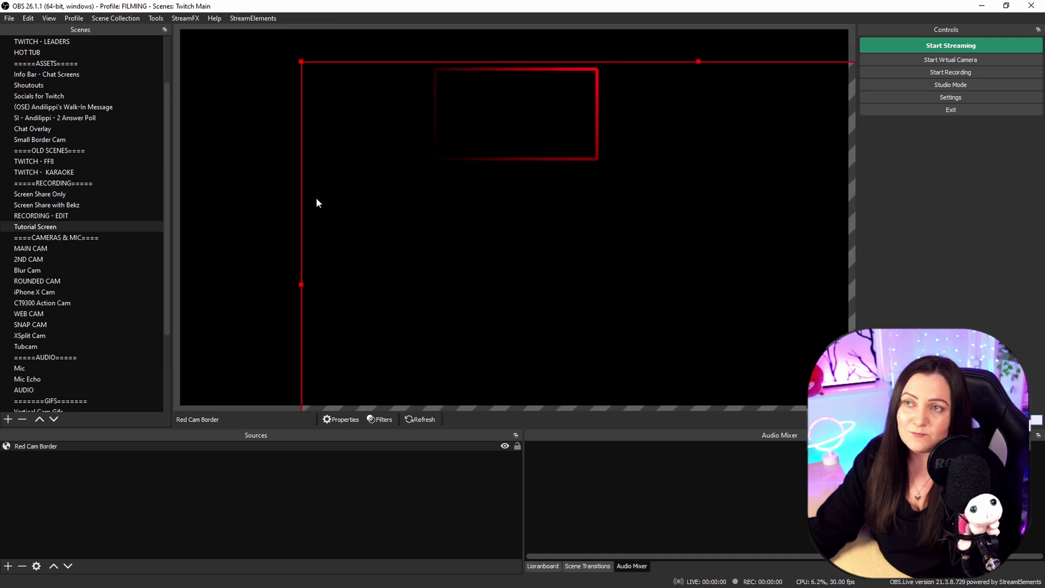
{"action": "right_click", "coordinate": [41, 448]}
{"action": "left_click", "coordinate": [70, 443]}
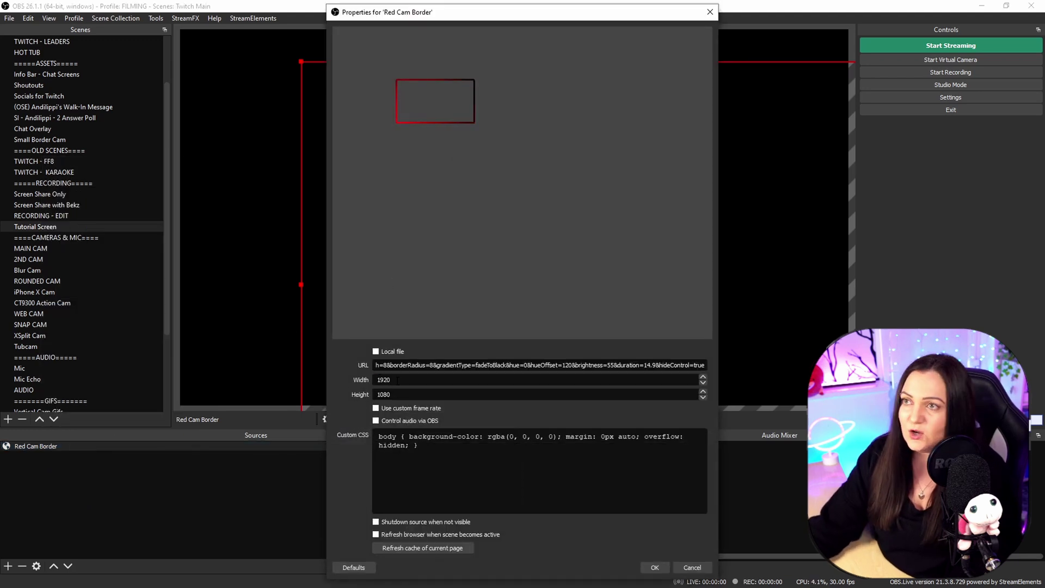
{"action": "left_click", "coordinate": [693, 567]}
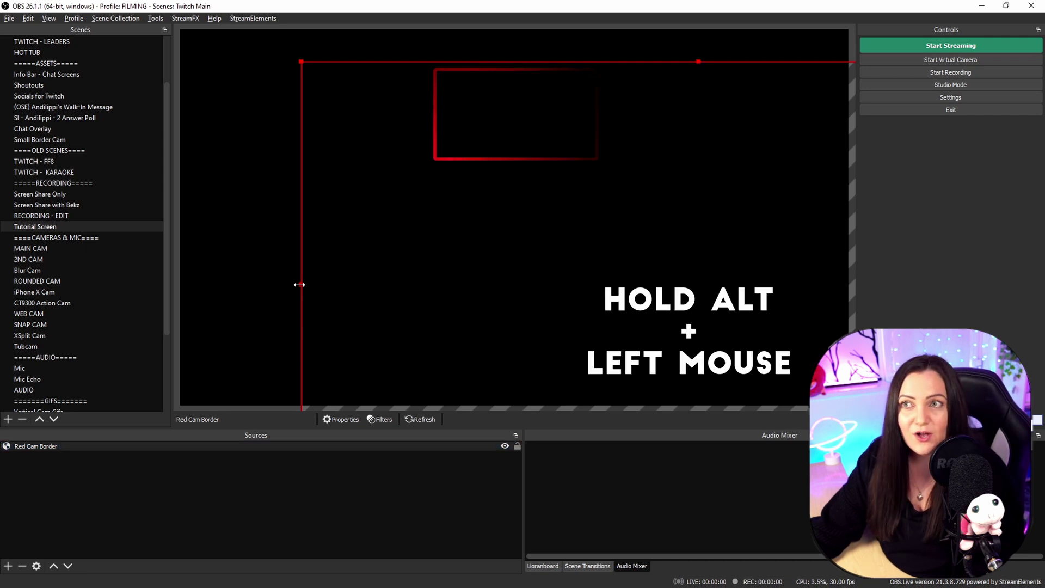
Step: Crop the border down to the red frame and place it in the lower-left
{"action": "left_click_drag", "start_coordinate": [299, 284], "coordinate": [399, 285]}
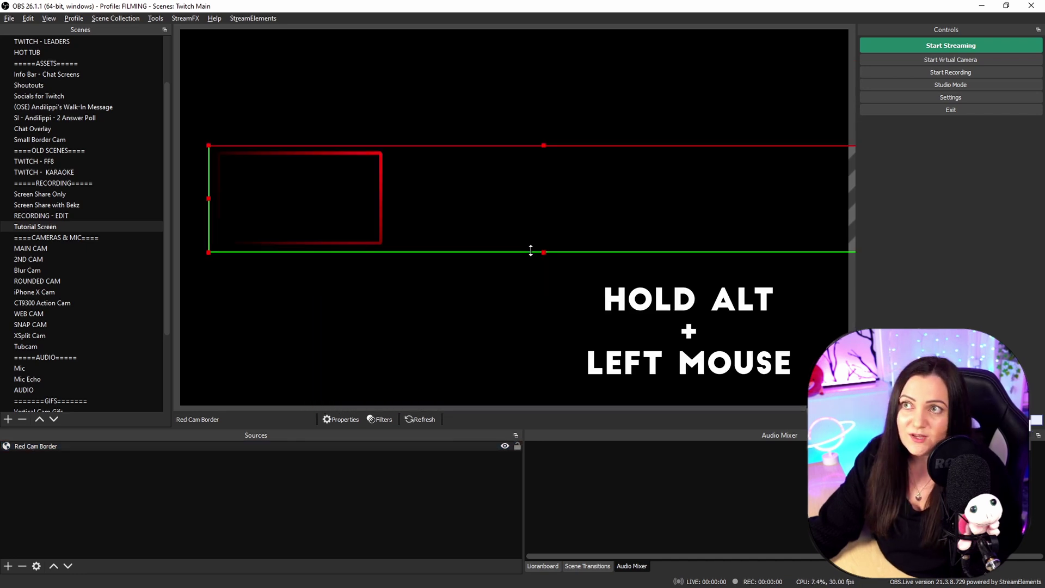
{"action": "left_click_drag", "start_coordinate": [531, 250], "coordinate": [527, 247]}
{"action": "left_click_drag", "start_coordinate": [555, 201], "coordinate": [464, 239]}
{"action": "left_click_drag", "start_coordinate": [765, 241], "coordinate": [268, 249]}
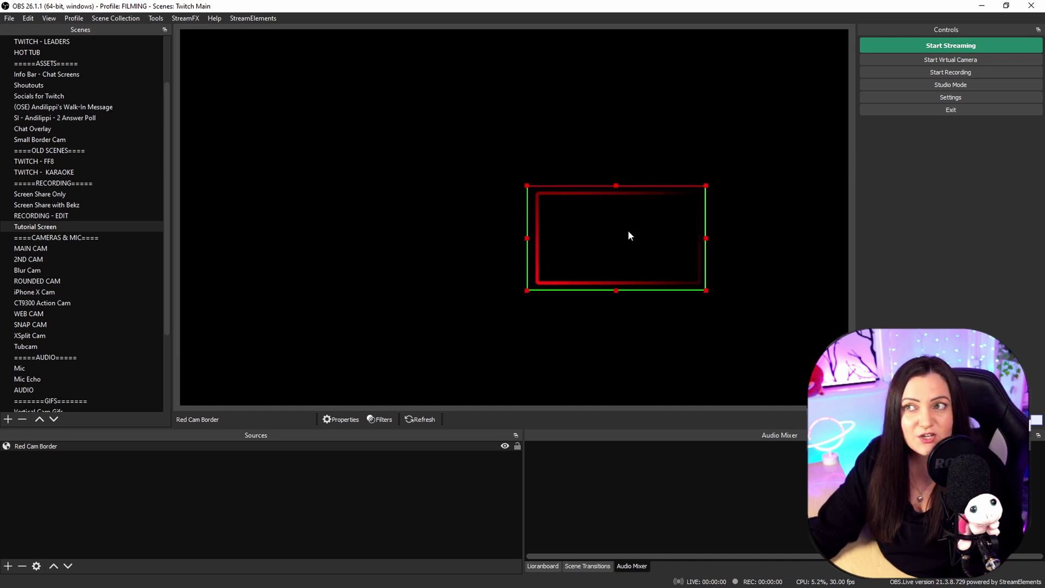
{"action": "left_click_drag", "start_coordinate": [628, 233], "coordinate": [294, 322]}
{"action": "left_click_drag", "start_coordinate": [364, 281], "coordinate": [422, 249]}
{"action": "left_click", "coordinate": [580, 316]}
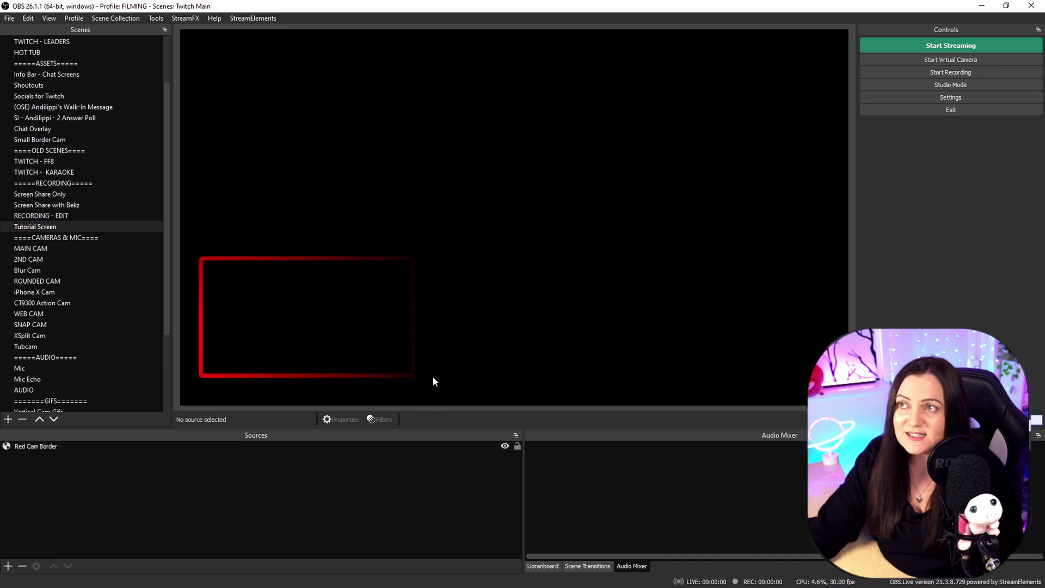
Step: Add a Video Capture Device source named 'CAM' with default settings
{"action": "left_click", "coordinate": [8, 566]}
{"action": "mouse_move", "coordinate": [33, 559]}
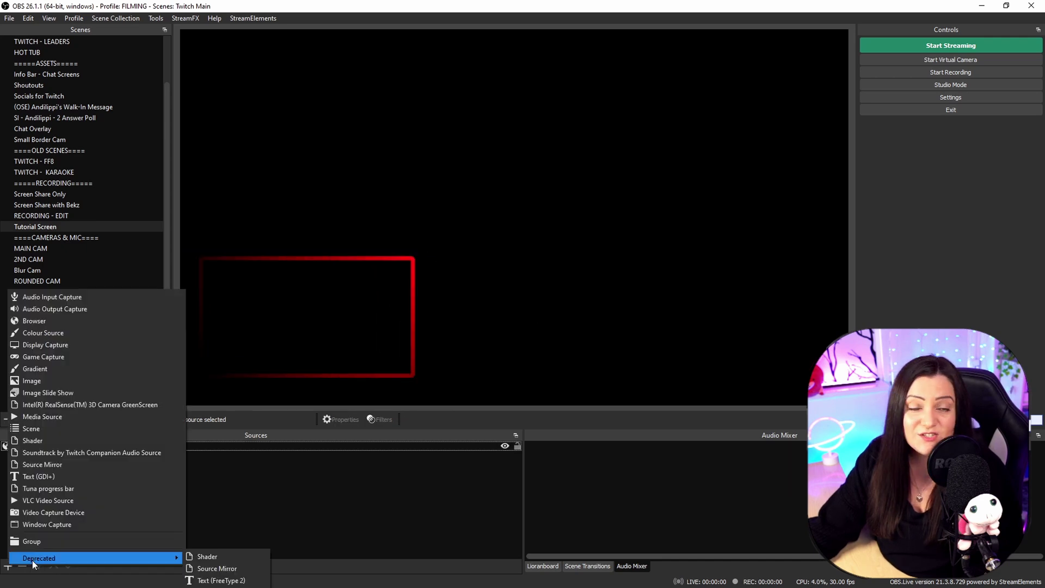
{"action": "left_click", "coordinate": [58, 514]}
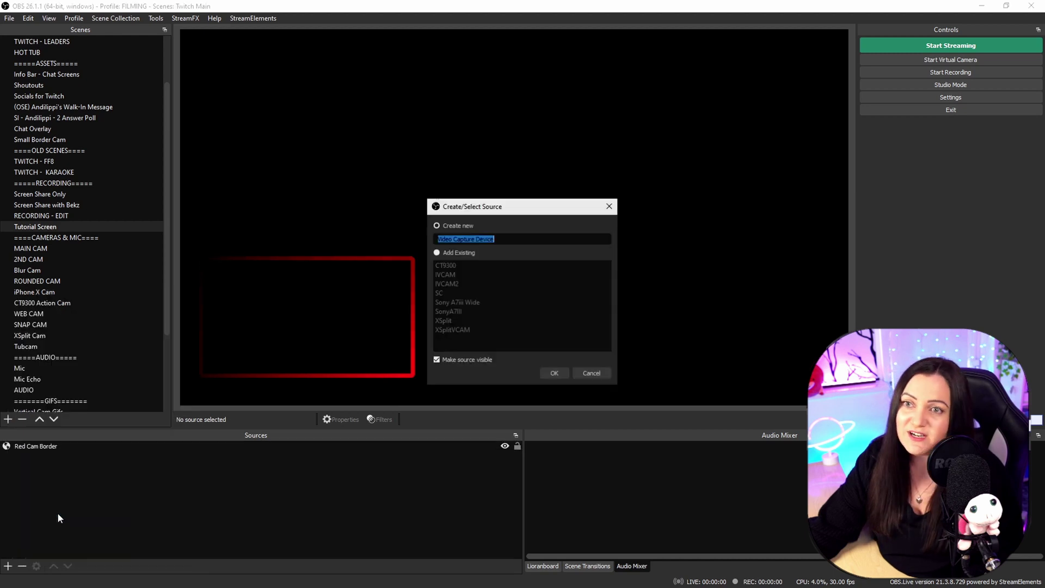
{"action": "type", "text": "CAM"}
{"action": "left_click", "coordinate": [551, 372]}
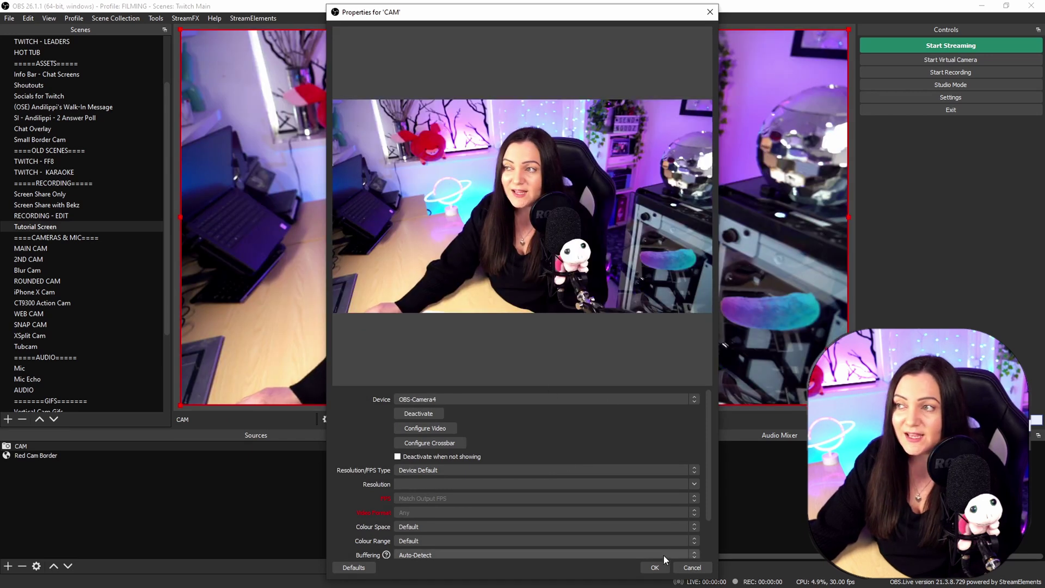
{"action": "left_click", "coordinate": [656, 567]}
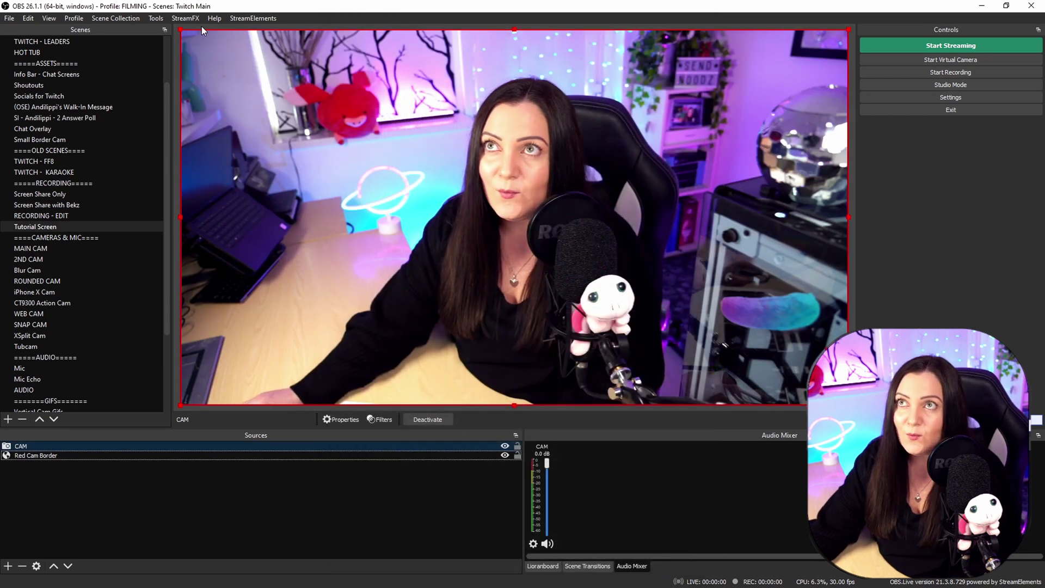
Step: Shrink the webcam and move it next to the red border in the lower-left
{"action": "left_click_drag", "start_coordinate": [180, 30], "coordinate": [569, 248]}
{"action": "left_click_drag", "start_coordinate": [761, 333], "coordinate": [412, 324]}
{"action": "left_click_drag", "start_coordinate": [221, 233], "coordinate": [267, 261]}
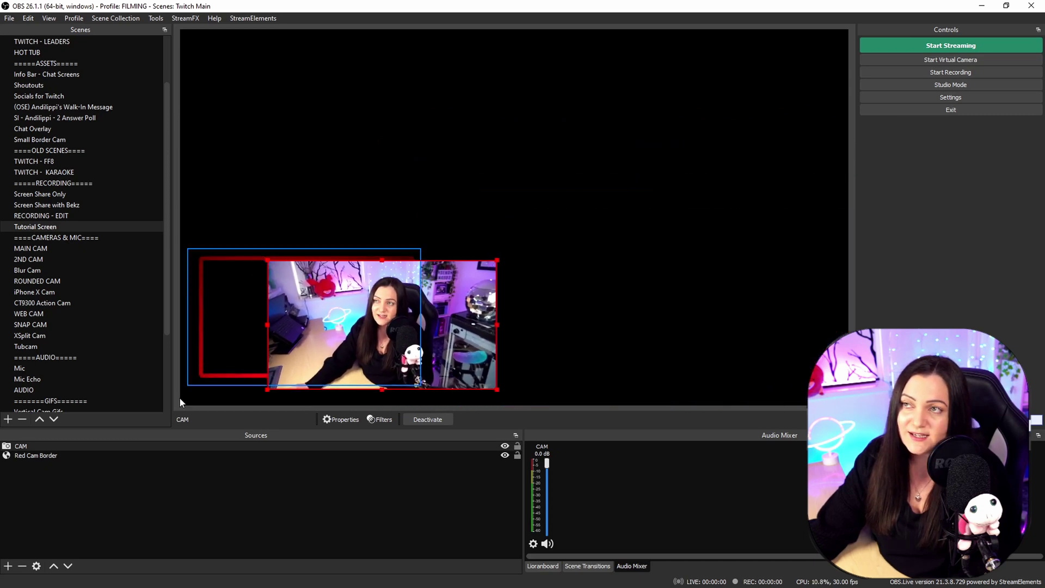
Step: Move Red Cam Border above CAM and place the webcam inside the frame
{"action": "left_click", "coordinate": [29, 456]}
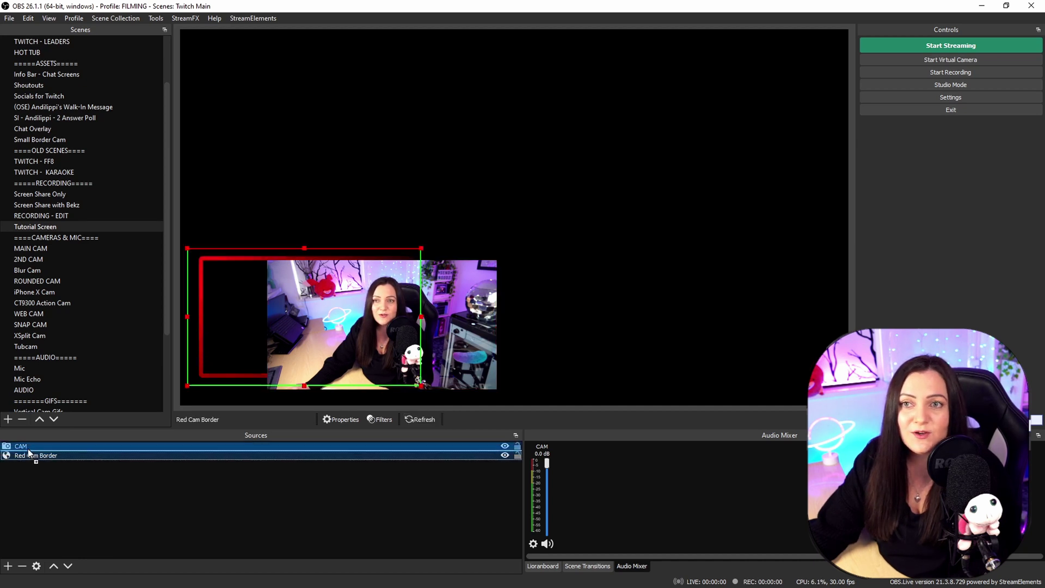
{"action": "left_click_drag", "start_coordinate": [28, 443], "coordinate": [28, 444]}
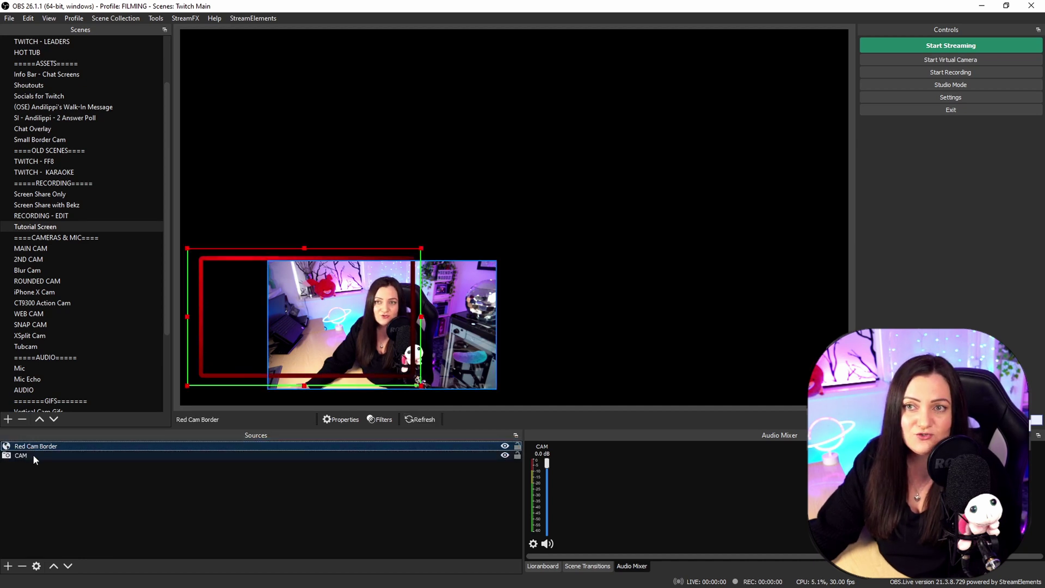
{"action": "left_click_drag", "start_coordinate": [467, 327], "coordinate": [389, 316]}
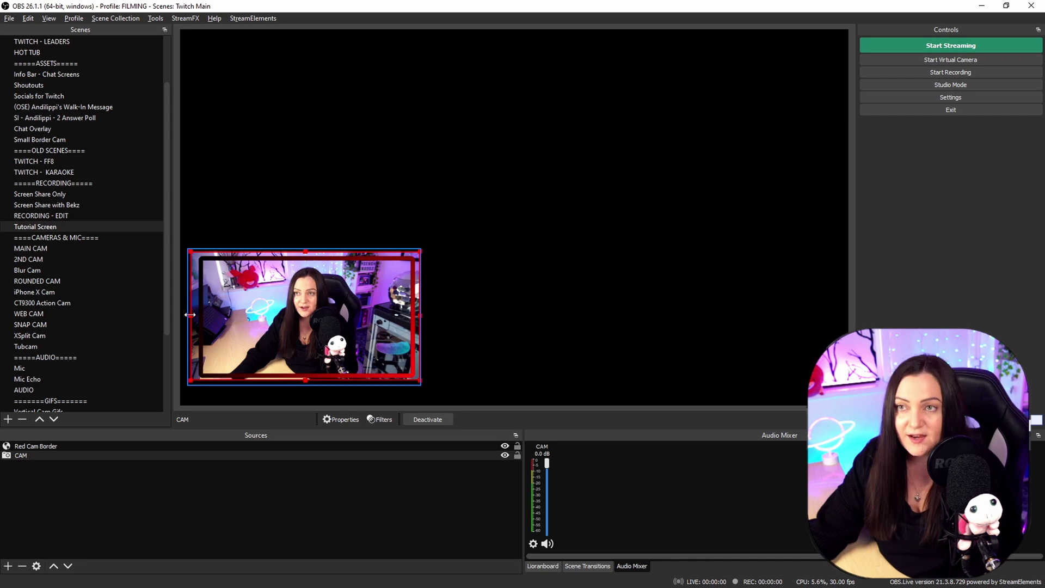
Step: Crop the webcam's left, top, right and bottom edges to fit the border
{"action": "left_click_drag", "start_coordinate": [190, 314], "coordinate": [202, 316]}
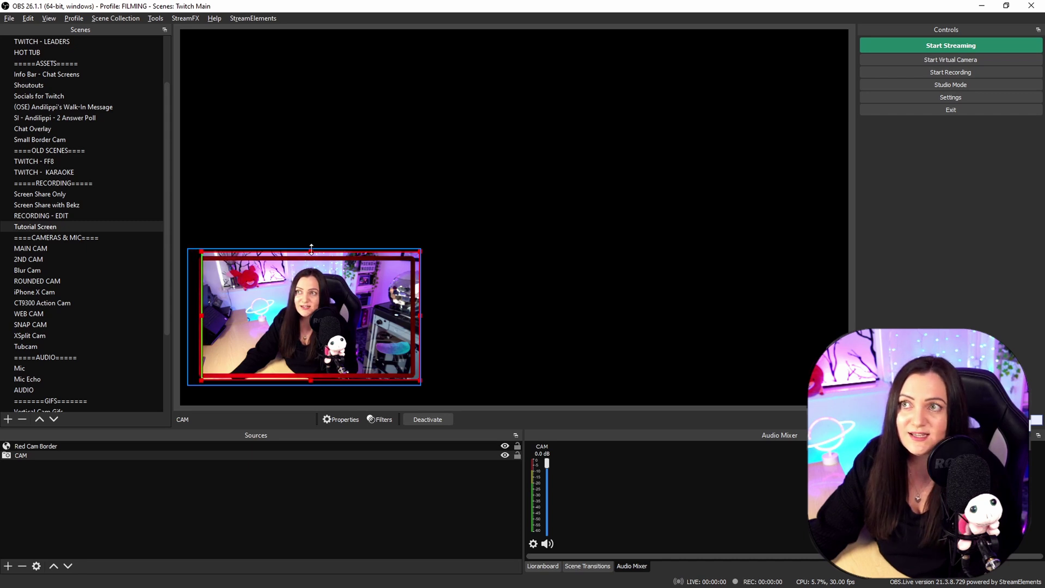
{"action": "left_click_drag", "start_coordinate": [311, 251], "coordinate": [311, 258]}
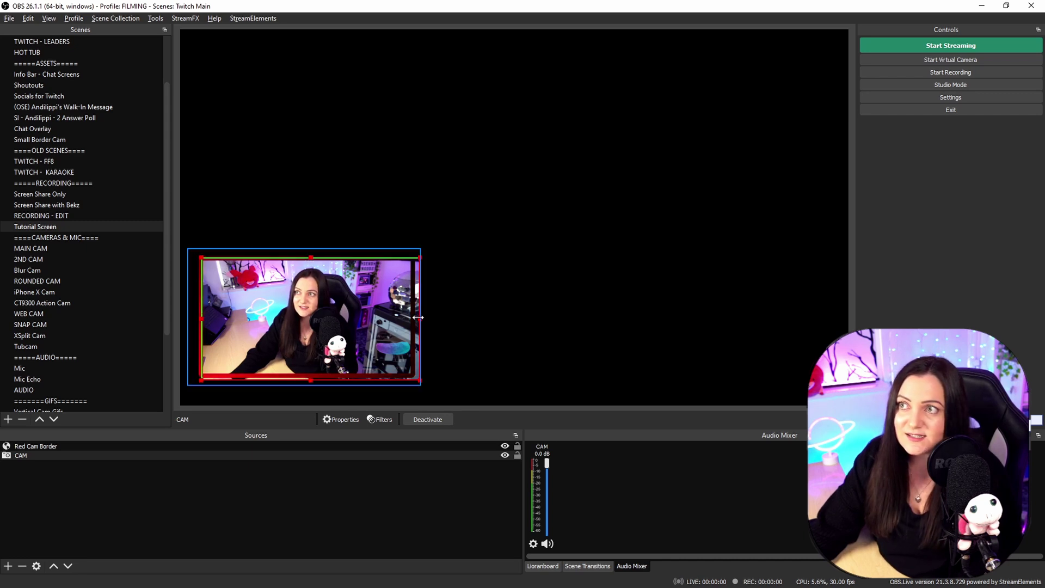
{"action": "left_click_drag", "start_coordinate": [420, 318], "coordinate": [413, 318]}
{"action": "left_click_drag", "start_coordinate": [310, 380], "coordinate": [308, 377]}
{"action": "left_click", "coordinate": [533, 331]}
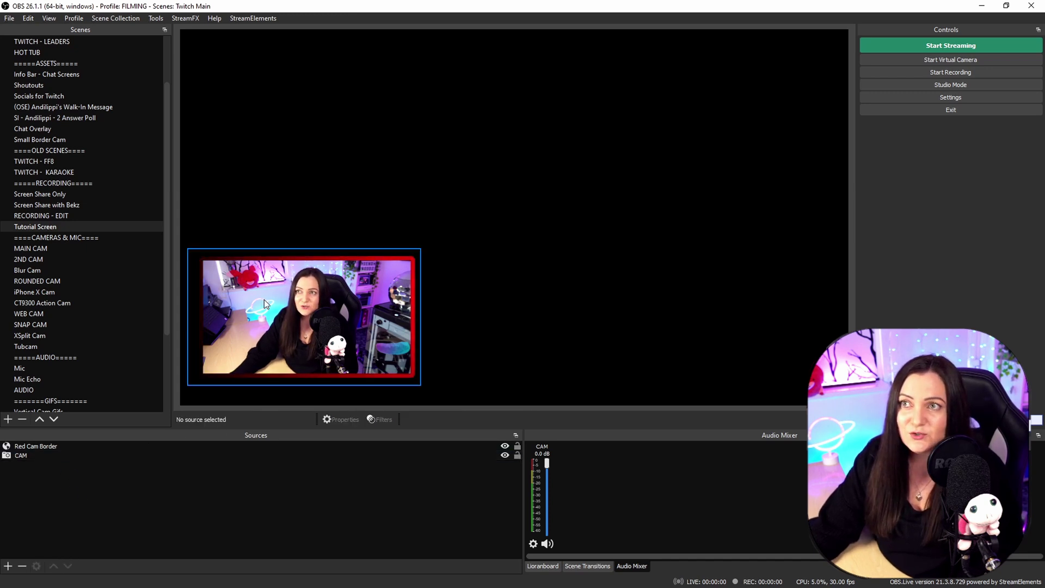
Step: Group Red Cam Border with CAM as 'Group' and drag it toward the upper right
{"action": "left_click", "coordinate": [71, 446]}
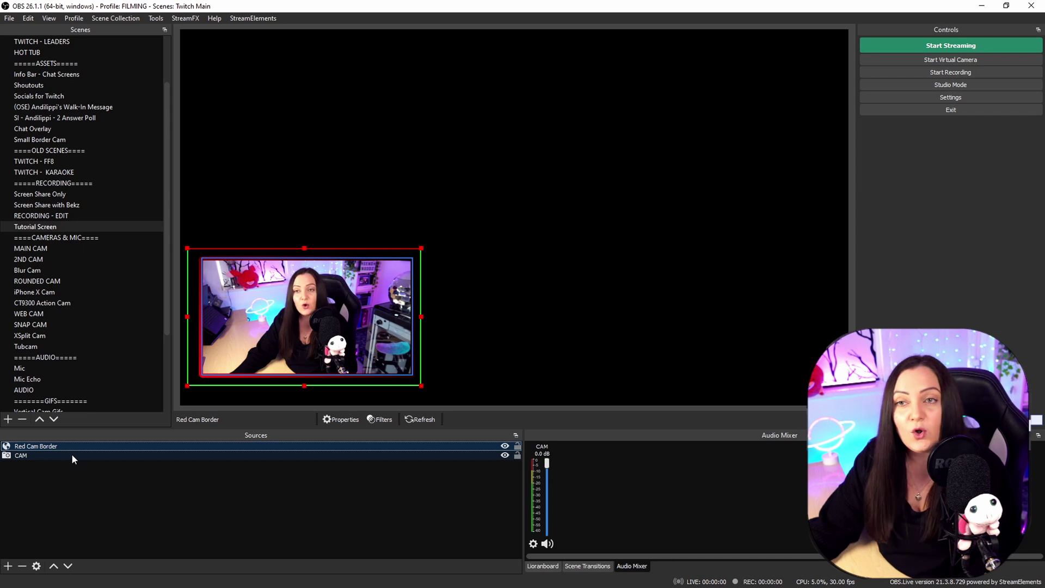
{"action": "left_click", "coordinate": [72, 456], "text": "shift"}
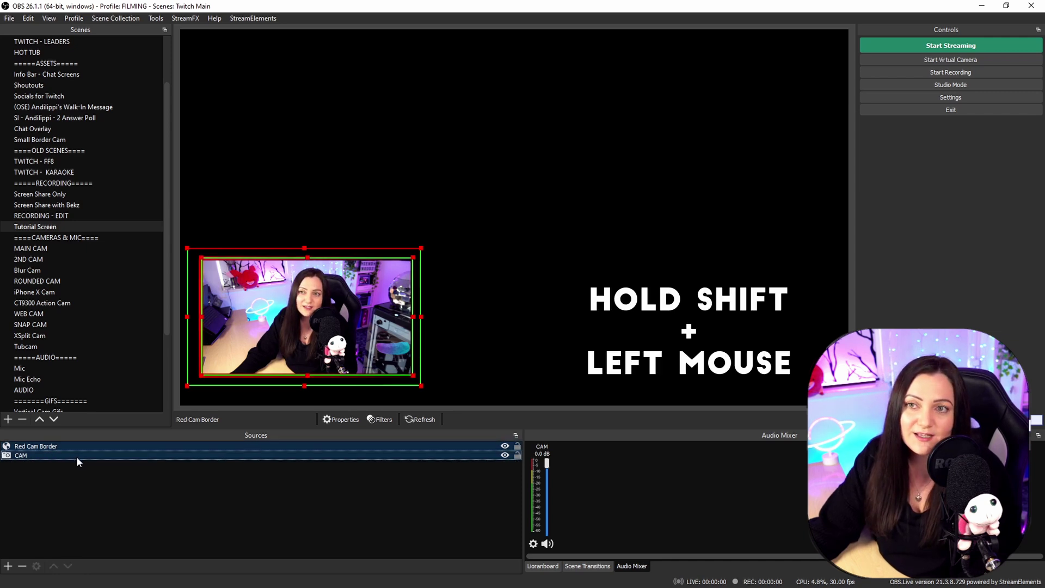
{"action": "right_click", "coordinate": [76, 456]}
{"action": "mouse_move", "coordinate": [175, 308]}
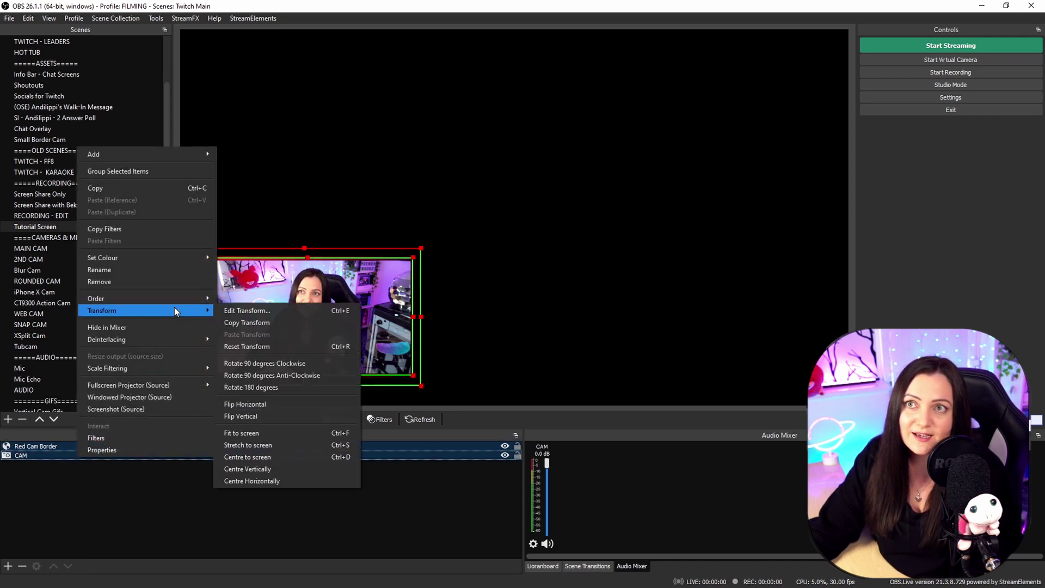
{"action": "left_click", "coordinate": [149, 172]}
{"action": "left_click", "coordinate": [403, 437]}
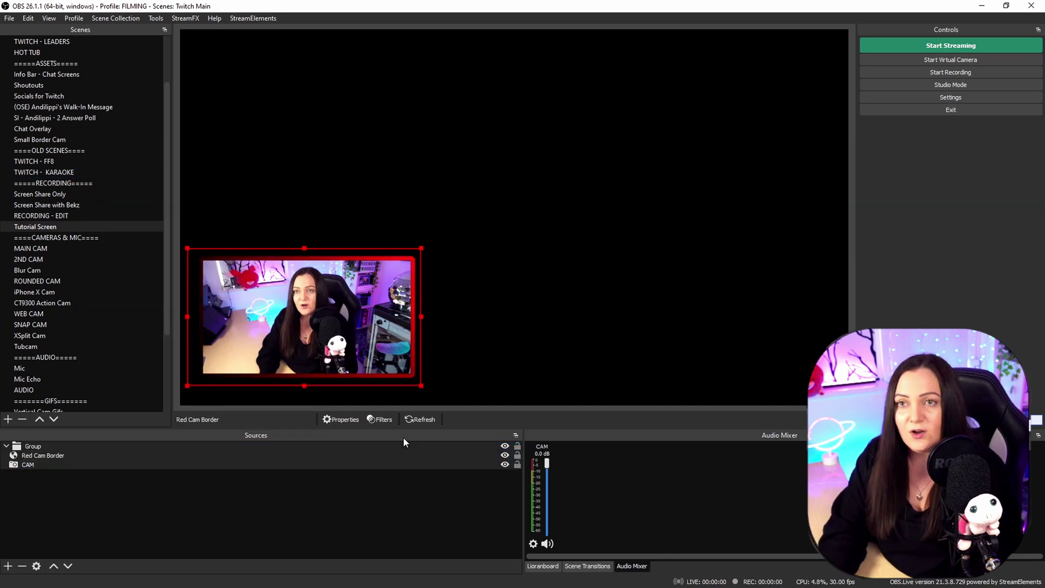
{"action": "left_click_drag", "start_coordinate": [261, 282], "coordinate": [671, 189]}
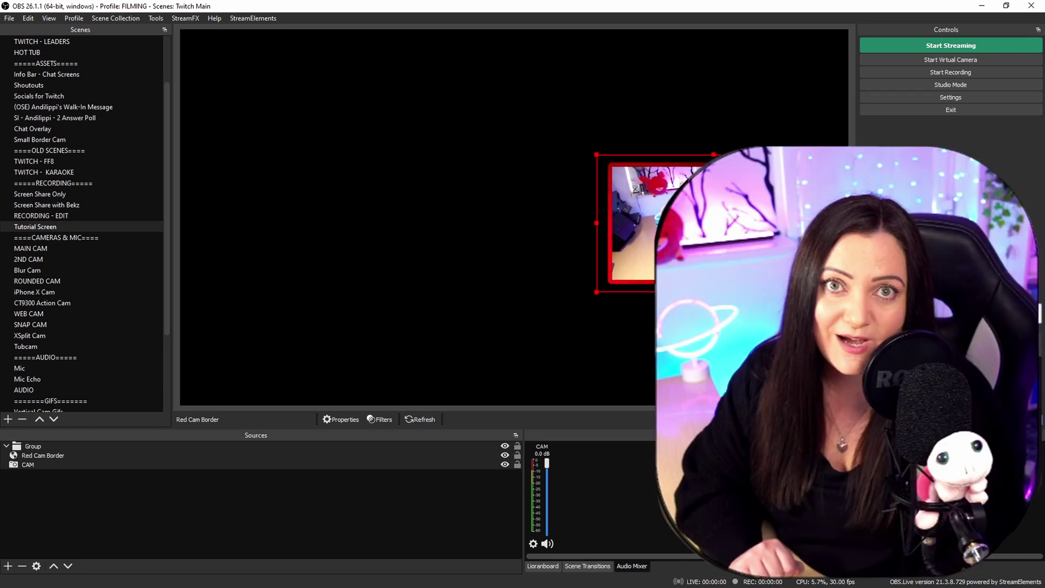
Step: Deselect the webcam group by clicking empty space in the preview
{"action": "left_click", "coordinate": [557, 255]}
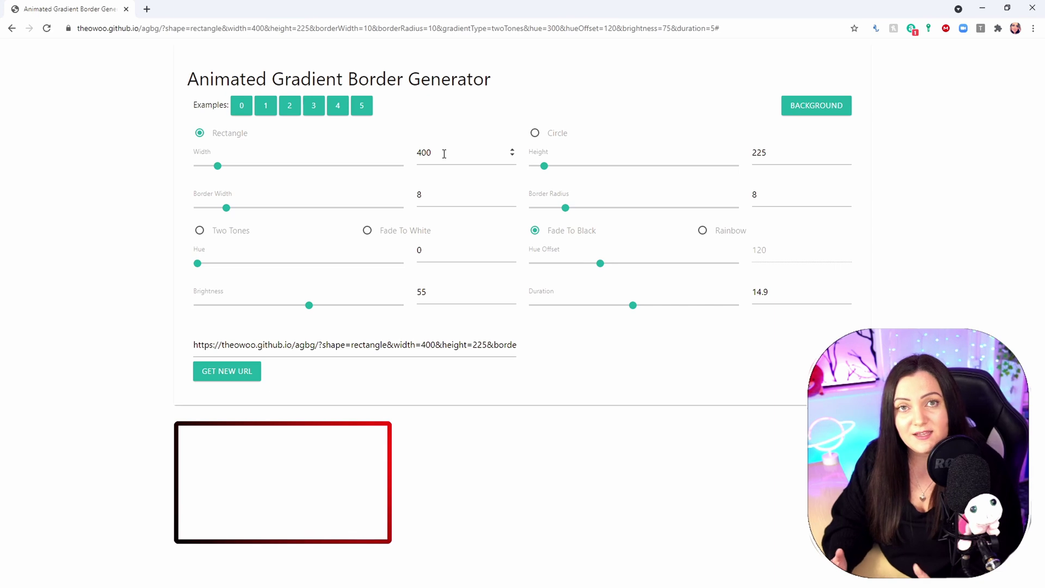
Step: Change the border's Width from 400 to 1920 and Height from 225 to 1080
{"action": "left_click_drag", "start_coordinate": [444, 154], "coordinate": [418, 153]}
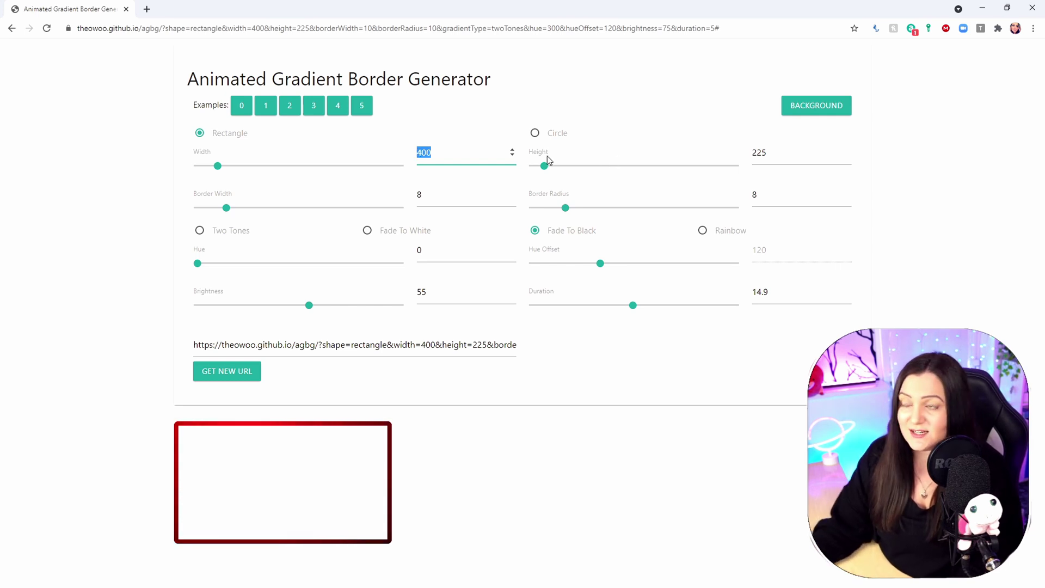
{"action": "type", "text": "1920"}
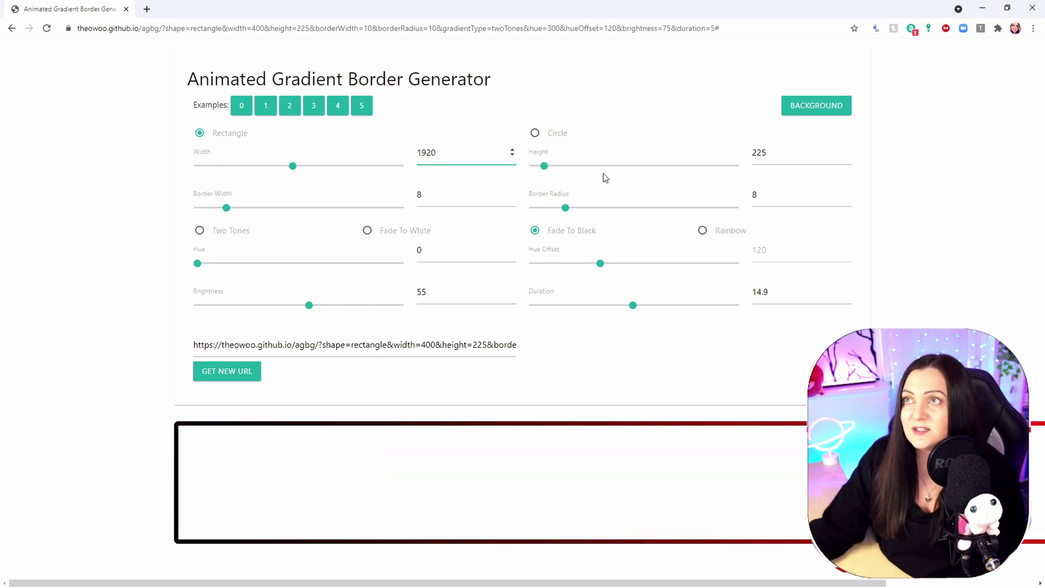
{"action": "left_click_drag", "start_coordinate": [772, 152], "coordinate": [748, 154]}
{"action": "type", "text": "1080"}
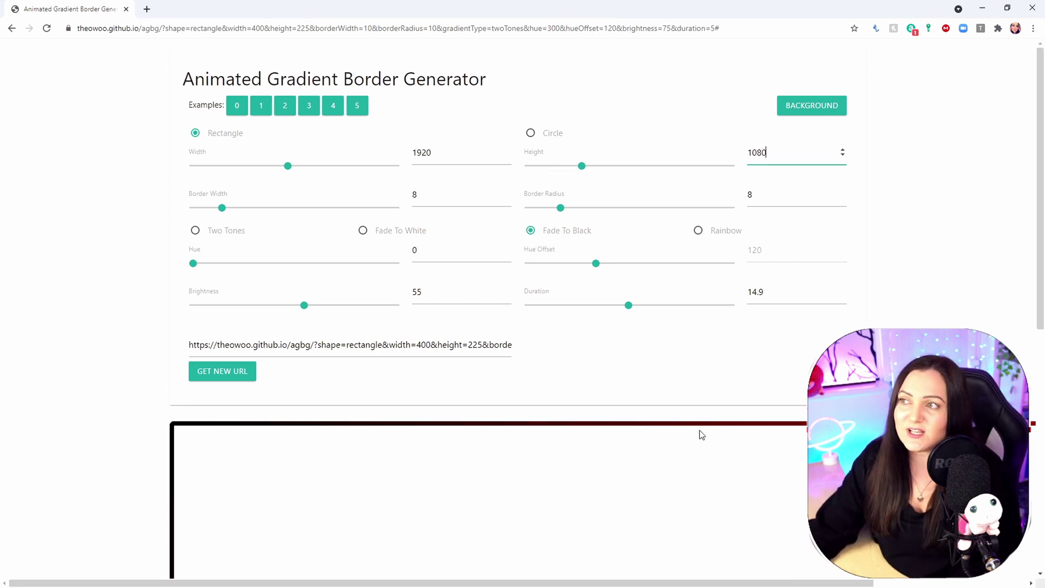
{"action": "scroll", "coordinate": [688, 422], "scroll_direction": "down", "scroll_amount": 6}
{"action": "scroll", "coordinate": [687, 413], "scroll_direction": "up", "scroll_amount": 6}
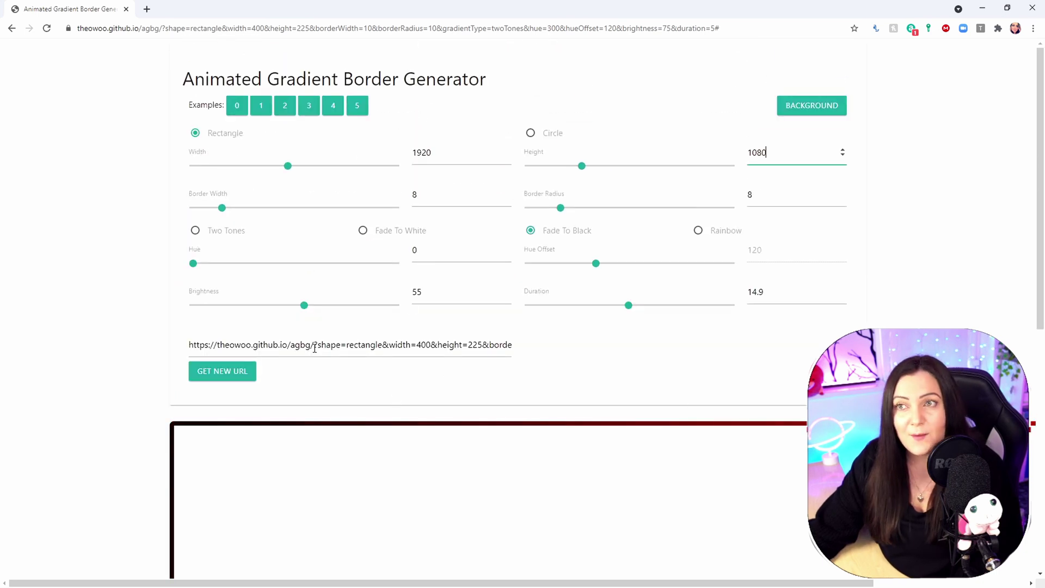
Step: Regenerate the border URL at the new size and copy it
{"action": "left_click", "coordinate": [220, 375]}
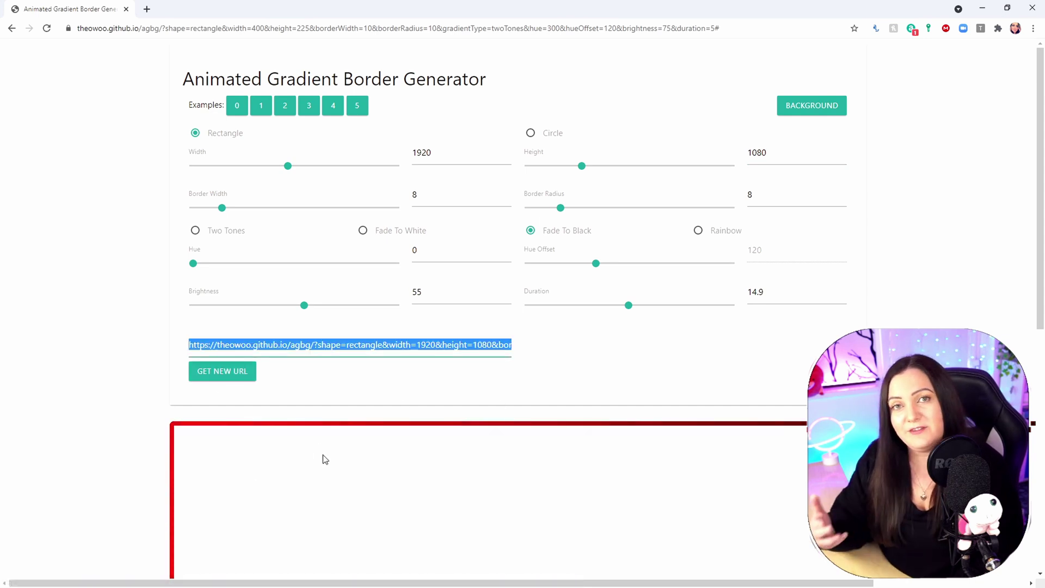
{"action": "right_click", "coordinate": [342, 345]}
{"action": "left_click", "coordinate": [415, 384]}
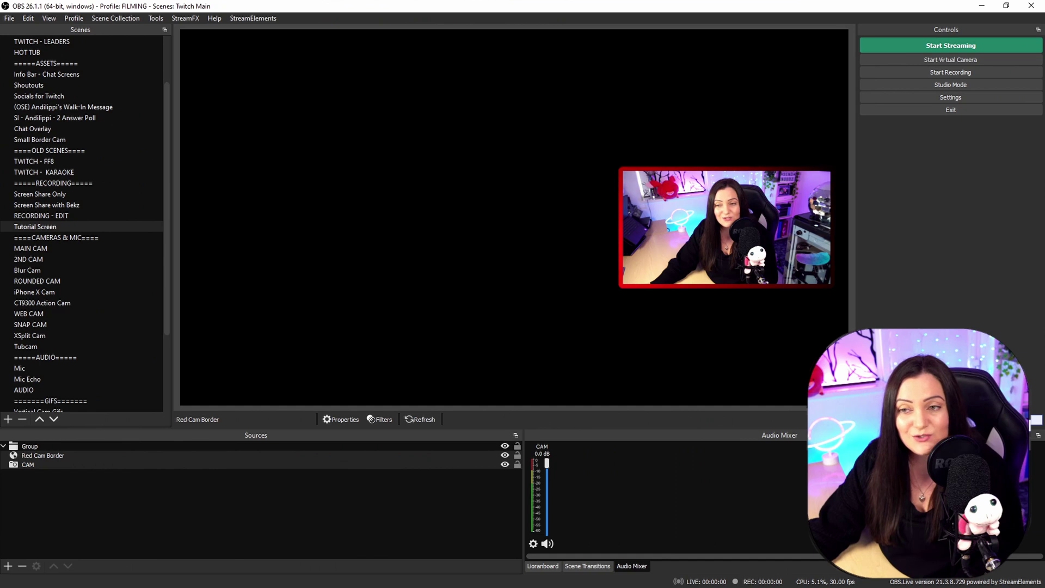
Step: Add a 'Game Border' browser source with the copied border URL and width 3000
{"action": "left_click", "coordinate": [8, 566]}
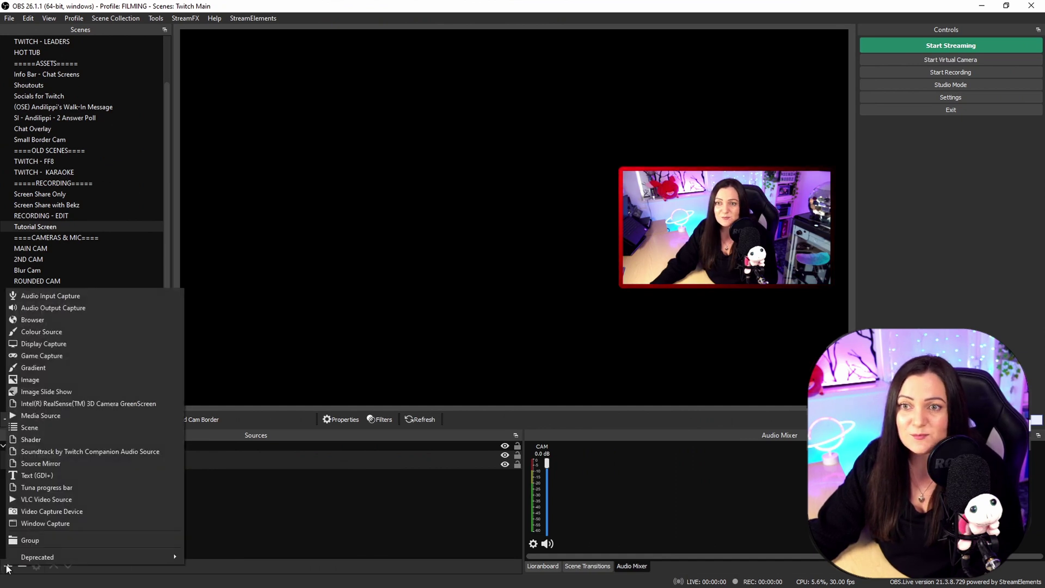
{"action": "left_click", "coordinate": [32, 319]}
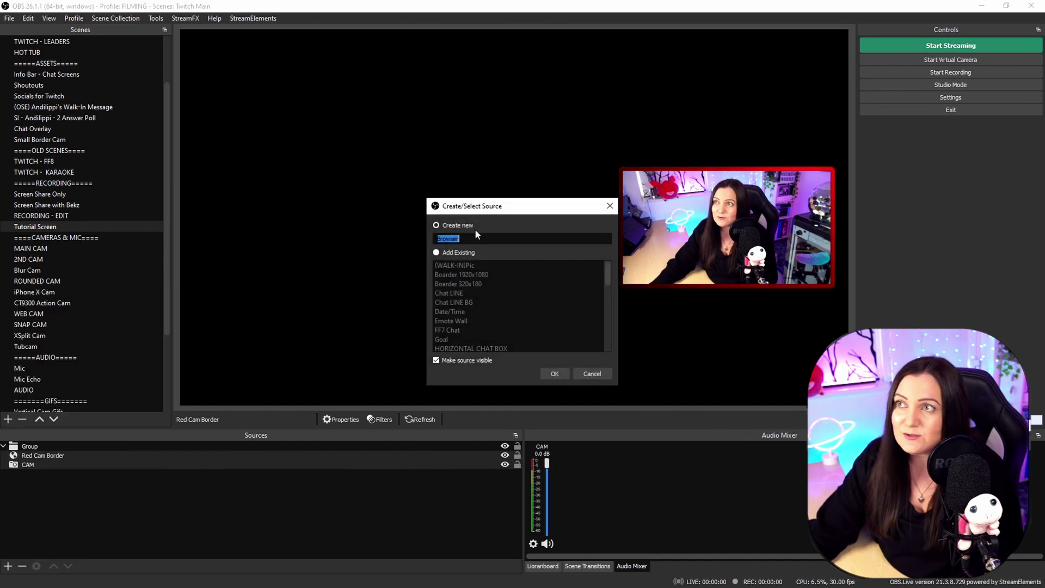
{"action": "type", "text": "Game"}
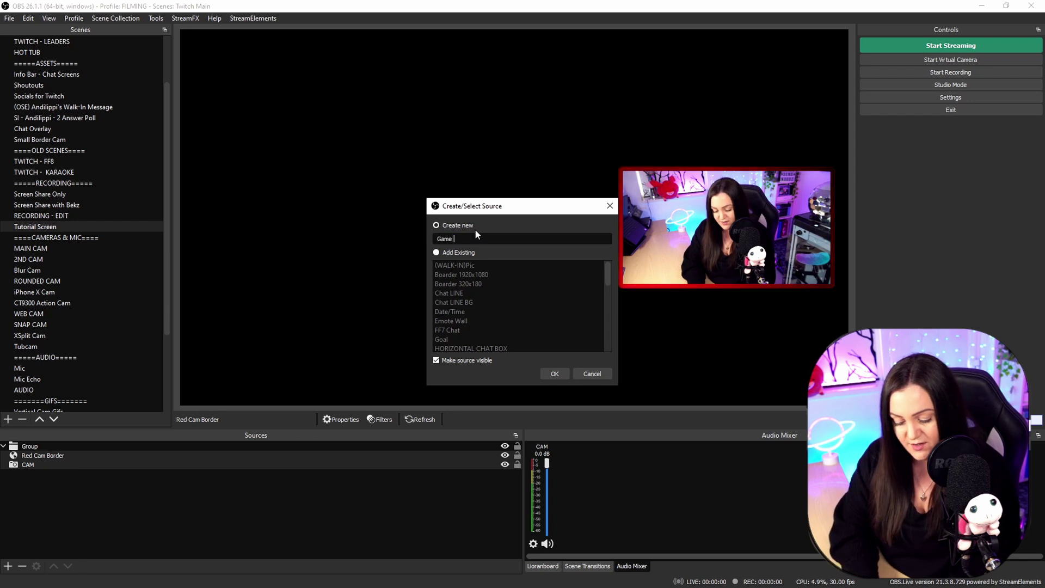
{"action": "type", "text": " Border"}
{"action": "left_click", "coordinate": [552, 373]}
{"action": "triple_click", "coordinate": [463, 364]}
{"action": "key", "text": "ctrl+v"}
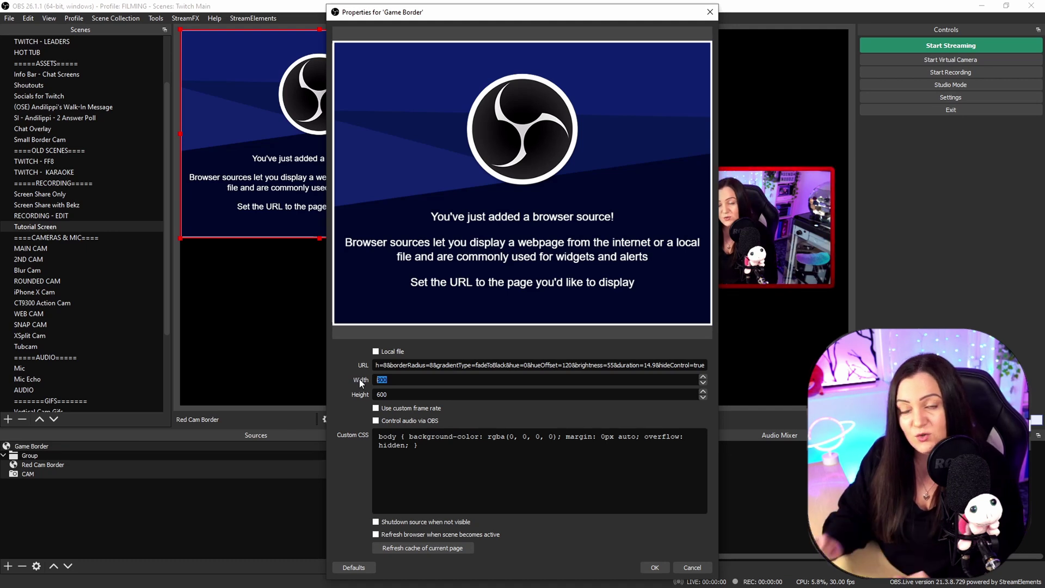
{"action": "type", "text": "3000"}
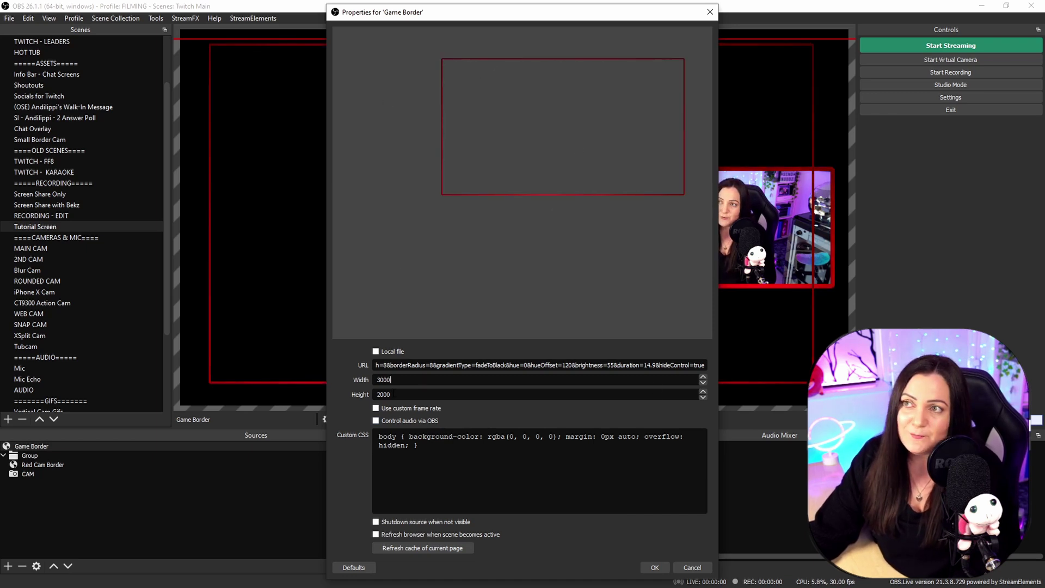
Step: Apply Game Border and move and resize it until the red outline lines the canvas edges
{"action": "left_click", "coordinate": [655, 568]}
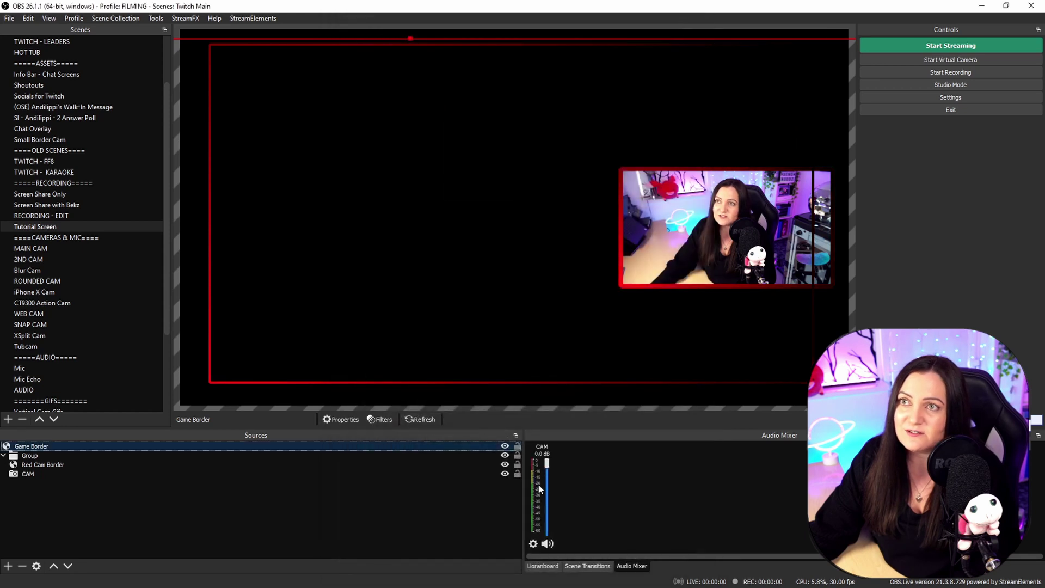
{"action": "mouse_move", "coordinate": [635, 86]}
{"action": "left_mouse_down"}
{"action": "mouse_move", "coordinate": [613, 82]}
{"action": "mouse_move", "coordinate": [627, 87]}
{"action": "left_mouse_up"}
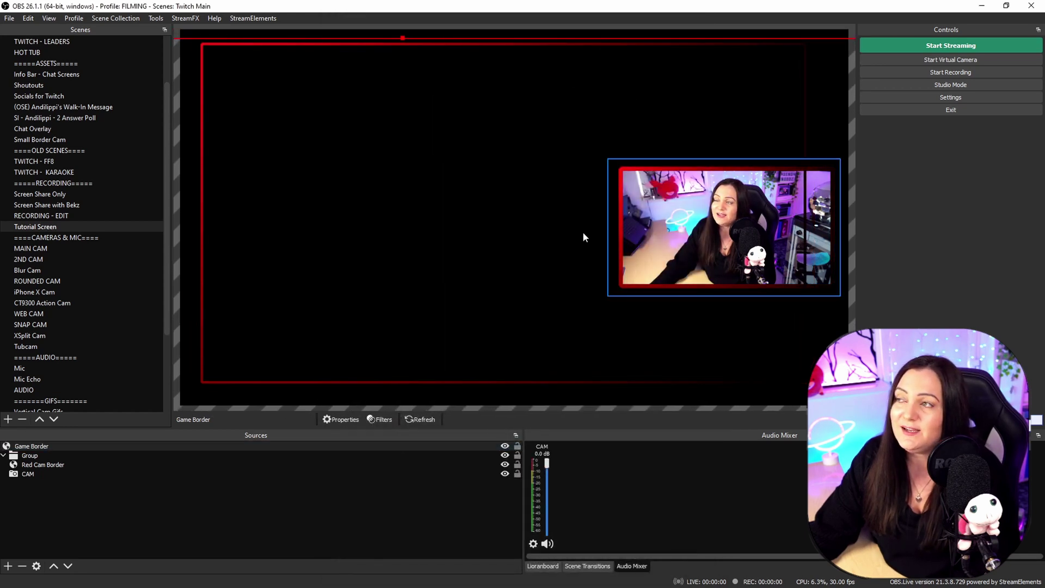
{"action": "left_click_drag", "start_coordinate": [414, 220], "coordinate": [430, 204]}
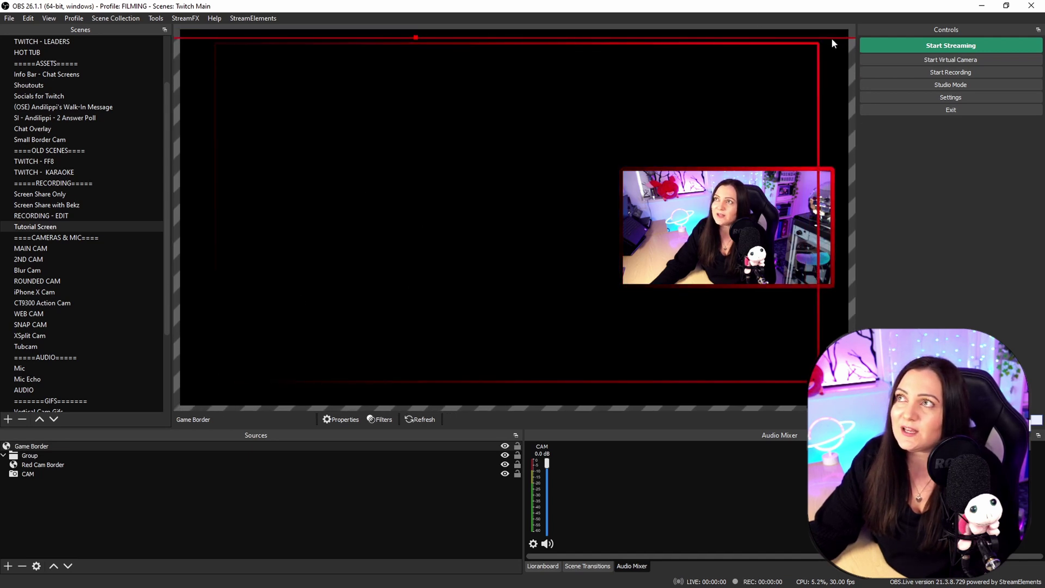
{"action": "left_click_drag", "start_coordinate": [846, 46], "coordinate": [702, 117]}
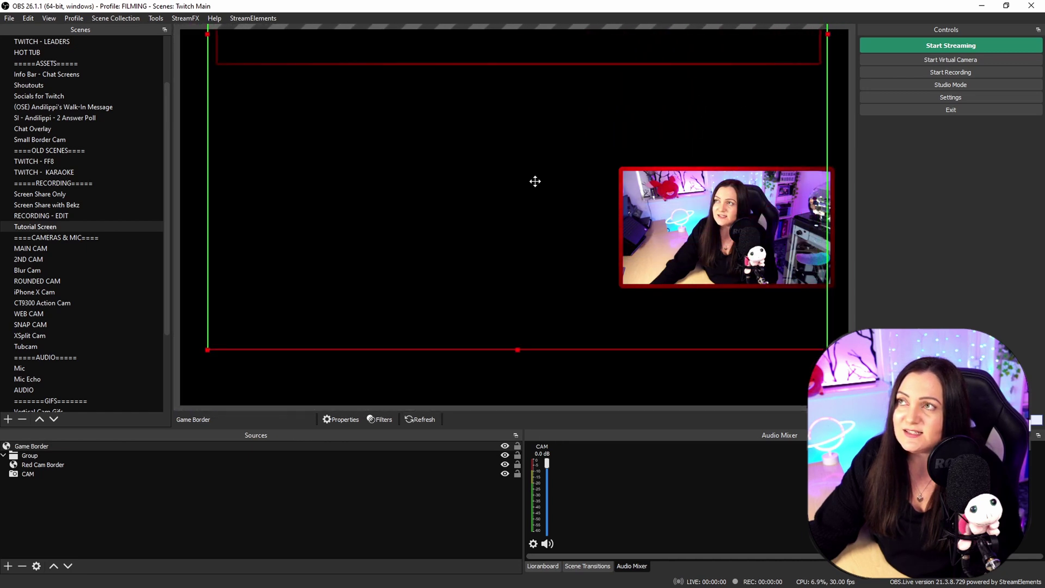
{"action": "left_click_drag", "start_coordinate": [538, 167], "coordinate": [549, 130]}
{"action": "left_click_drag", "start_coordinate": [532, 298], "coordinate": [511, 112]}
{"action": "key", "text": "ctrl+r"}
{"action": "left_click_drag", "start_coordinate": [831, 397], "coordinate": [804, 396]}
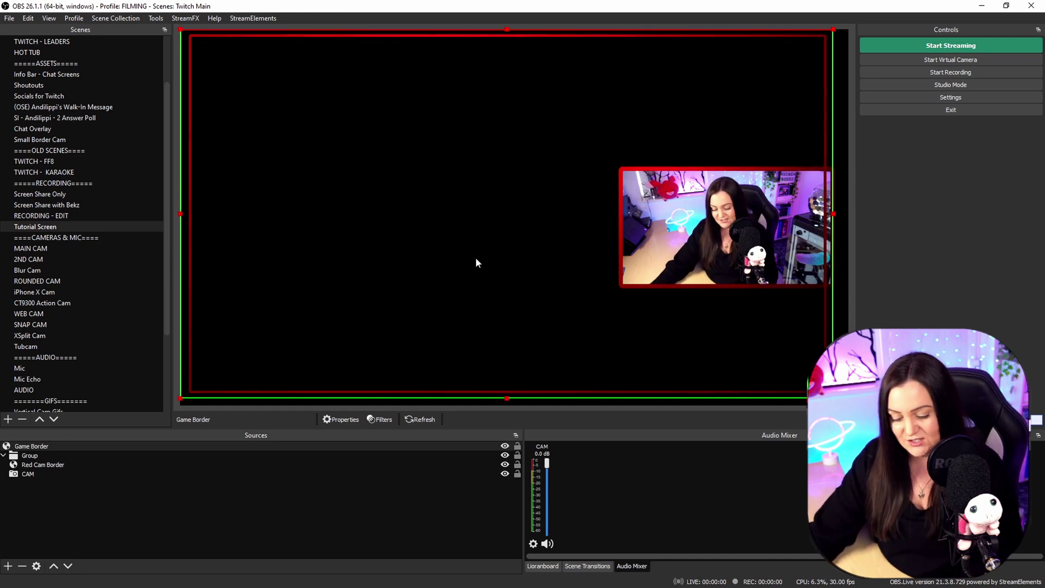
{"action": "left_click_drag", "start_coordinate": [467, 246], "coordinate": [469, 248]}
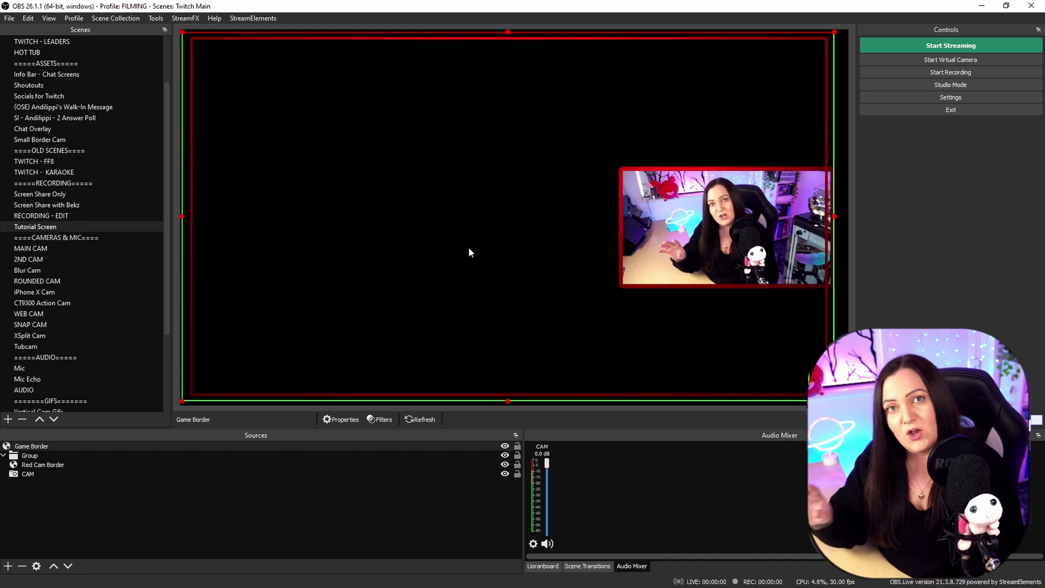
{"action": "left_click_drag", "start_coordinate": [469, 249], "coordinate": [469, 250]}
Step: Move Game Border below the webcam group in the Sources list and deselect it
{"action": "left_click_drag", "start_coordinate": [51, 445], "coordinate": [49, 481]}
{"action": "left_click", "coordinate": [300, 315]}
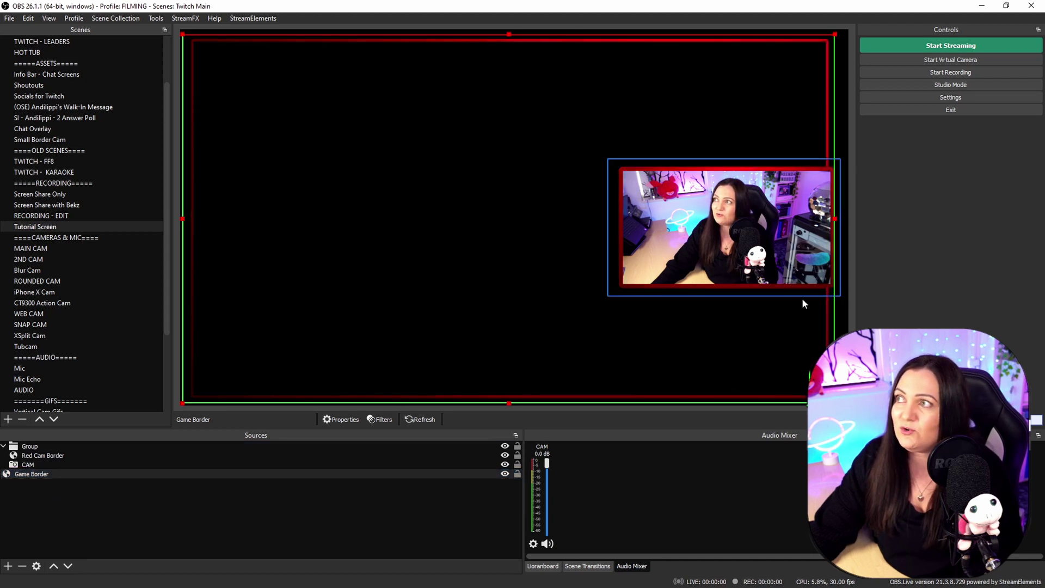
{"action": "left_click", "coordinate": [428, 539]}
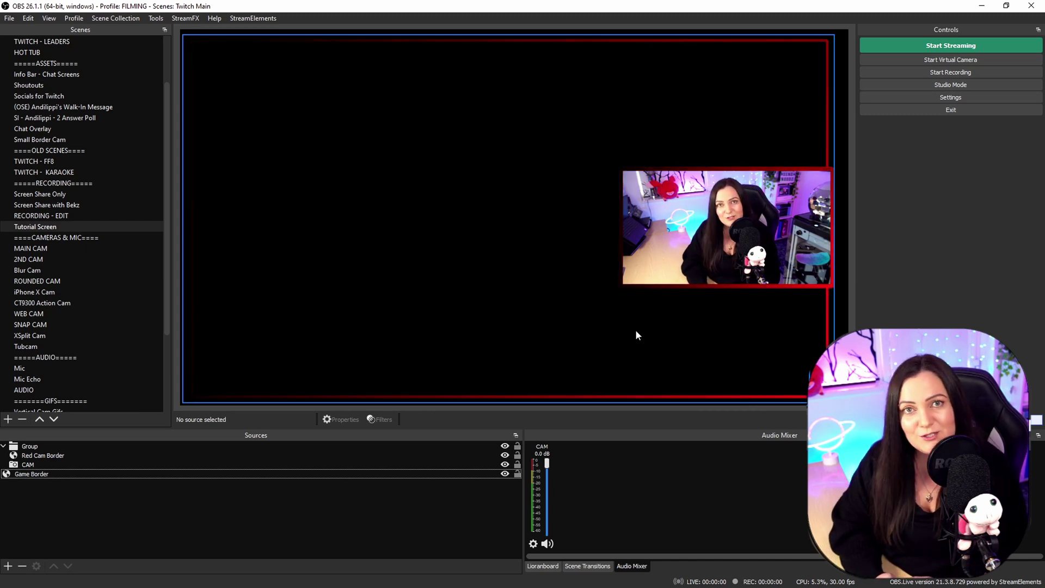
Step: Add the existing GAME CAPTURE source to the scene
{"action": "left_click", "coordinate": [8, 566]}
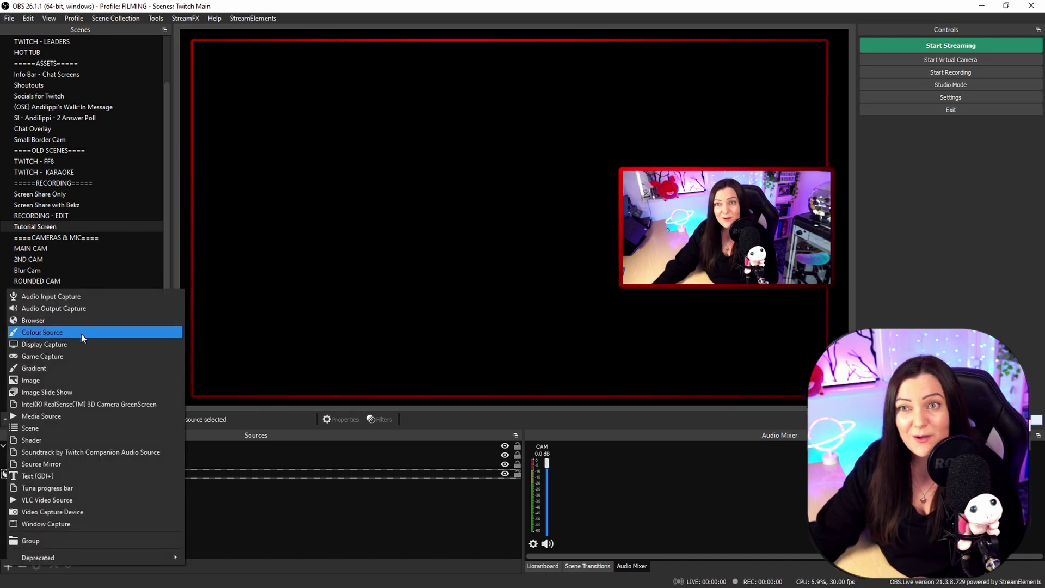
{"action": "left_click", "coordinate": [74, 354]}
{"action": "left_click", "coordinate": [437, 252]}
{"action": "left_click", "coordinate": [465, 265]}
{"action": "left_click", "coordinate": [555, 373]}
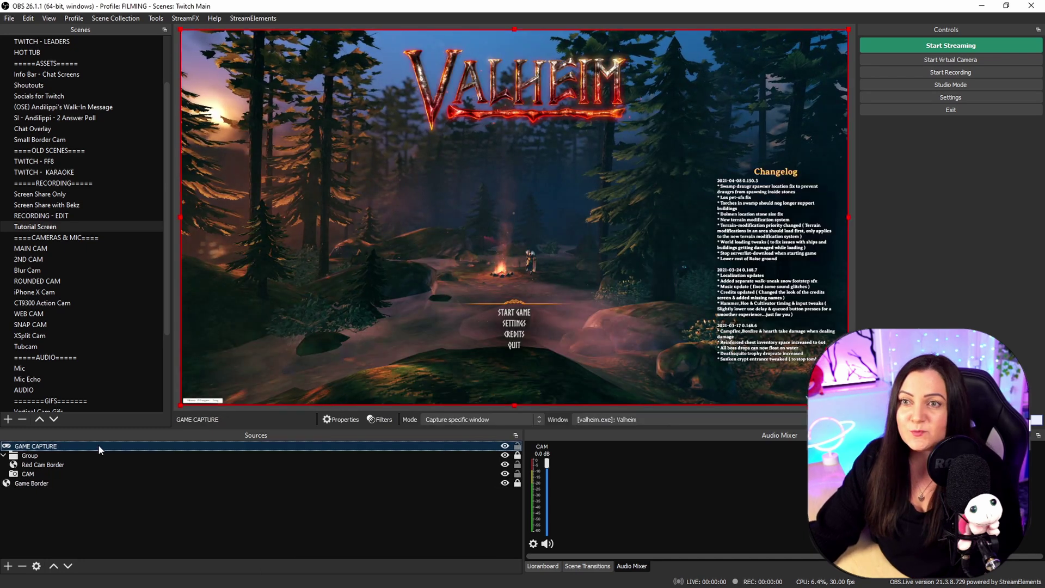
Step: Place GAME CAPTURE below Game Border, fit it inside the red frame and lock it
{"action": "left_click_drag", "start_coordinate": [98, 444], "coordinate": [99, 477]}
{"action": "left_click_drag", "start_coordinate": [181, 30], "coordinate": [199, 52]}
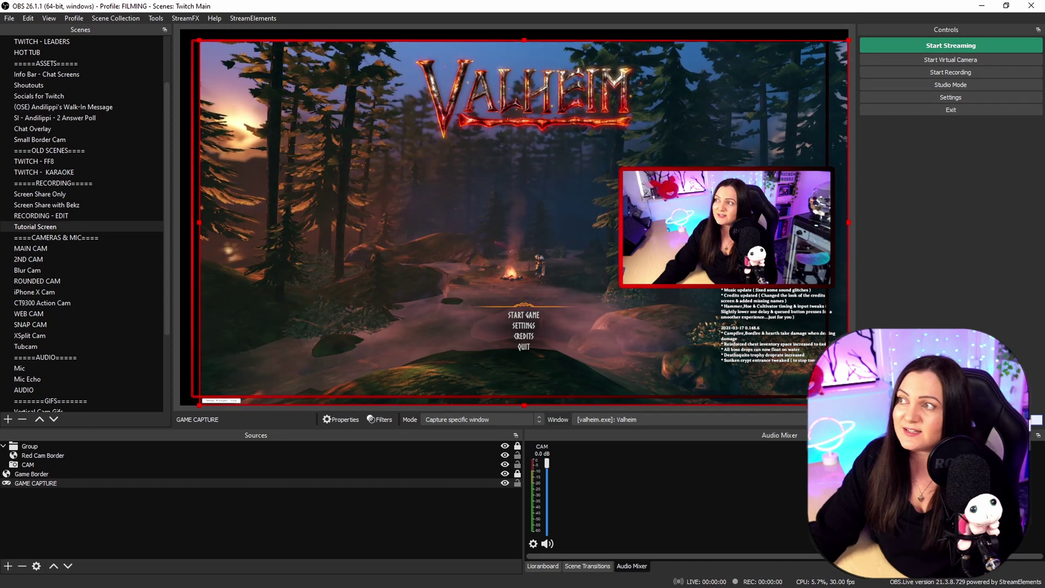
{"action": "left_click_drag", "start_coordinate": [849, 406], "coordinate": [828, 396]}
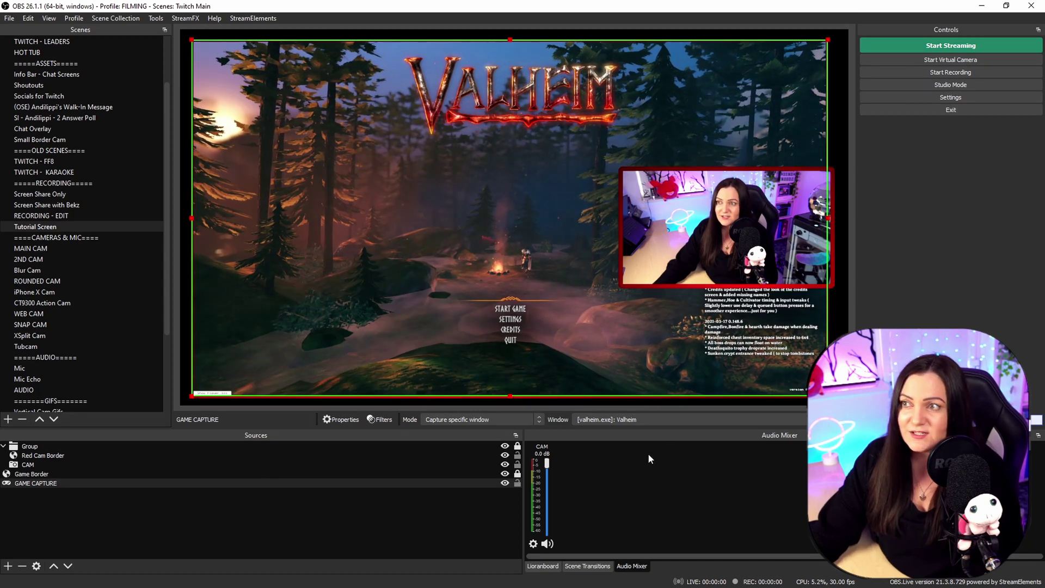
{"action": "left_click", "coordinate": [519, 482]}
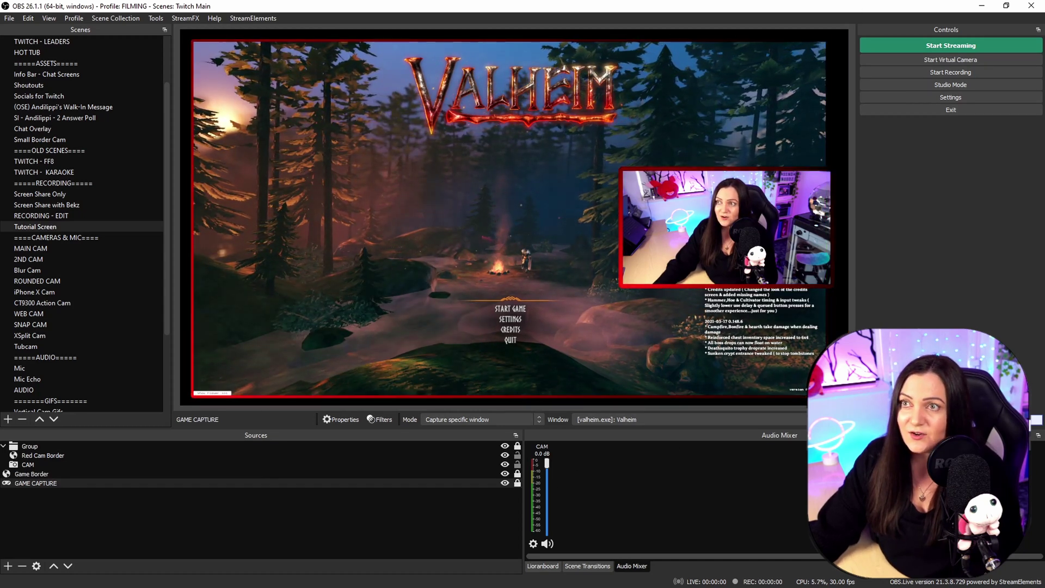
{"action": "left_click", "coordinate": [123, 513]}
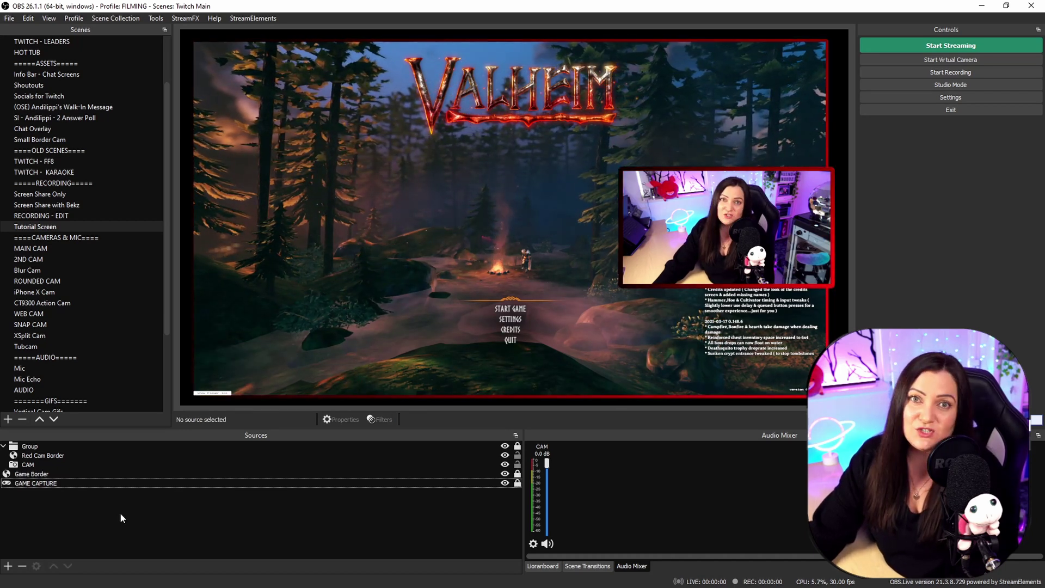
Step: Create an Image source using the red hex-mesh image file
{"action": "left_click", "coordinate": [8, 567]}
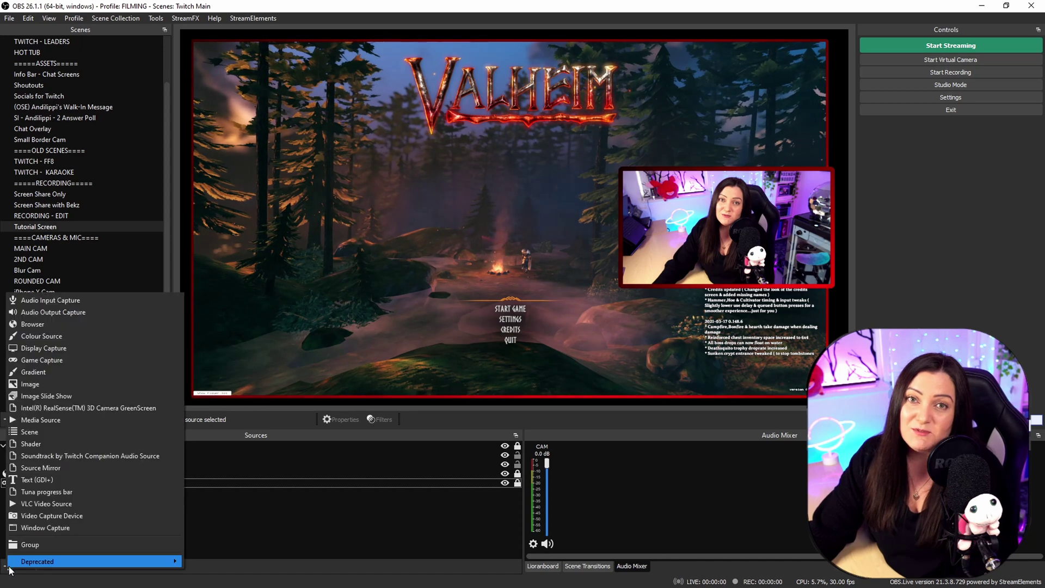
{"action": "left_click", "coordinate": [48, 384]}
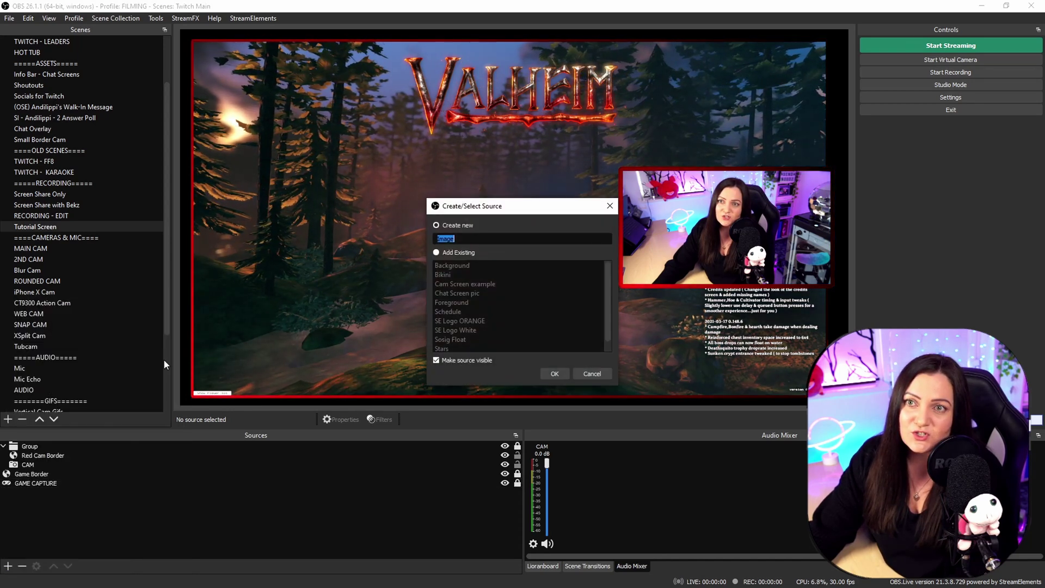
{"action": "left_click", "coordinate": [553, 374]}
{"action": "left_click", "coordinate": [686, 488]}
{"action": "left_click", "coordinate": [367, 103]}
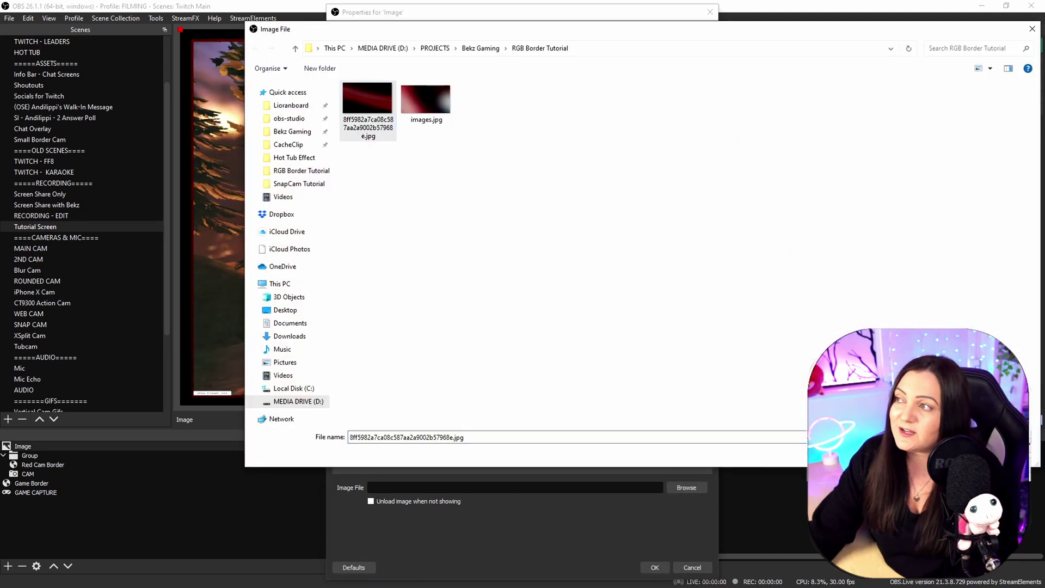
{"action": "key", "text": "Return"}
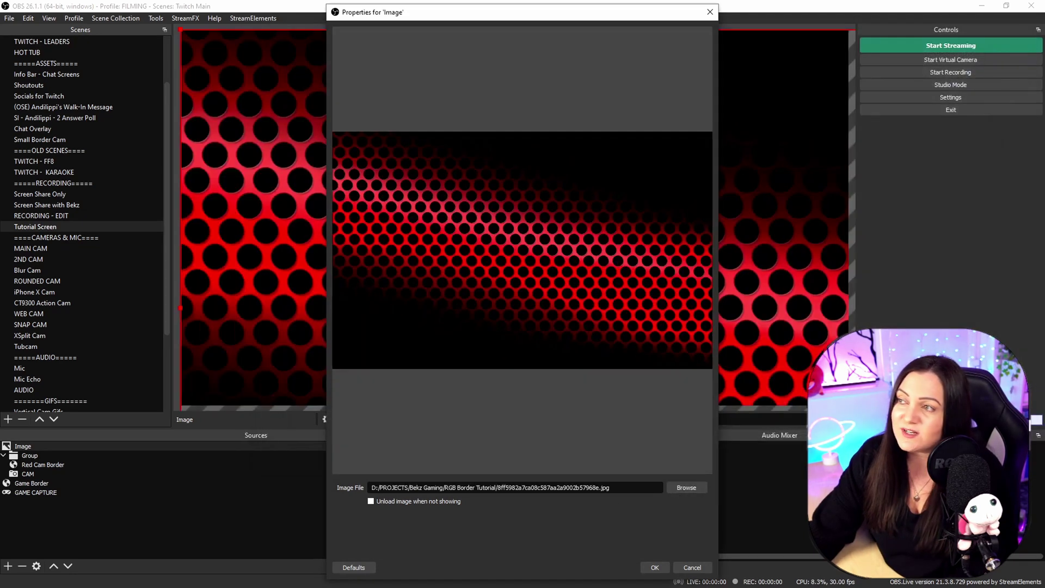
{"action": "left_click", "coordinate": [655, 567]}
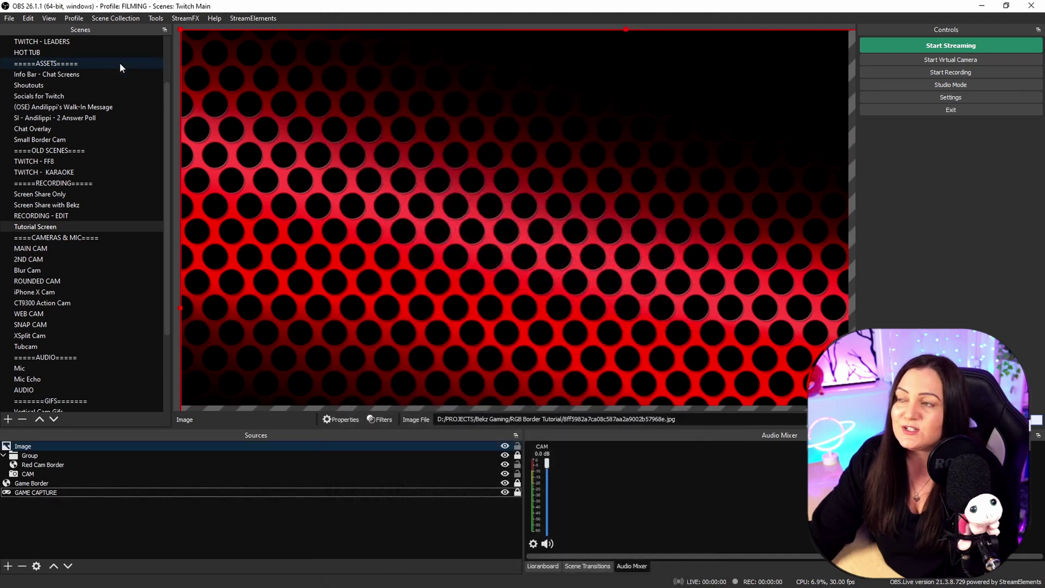
Step: Stretch the hex-mesh image to fill the canvas and move it to the bottom layer
{"action": "left_click_drag", "start_coordinate": [180, 30], "coordinate": [198, 39]}
{"action": "left_click_drag", "start_coordinate": [345, 139], "coordinate": [334, 127]}
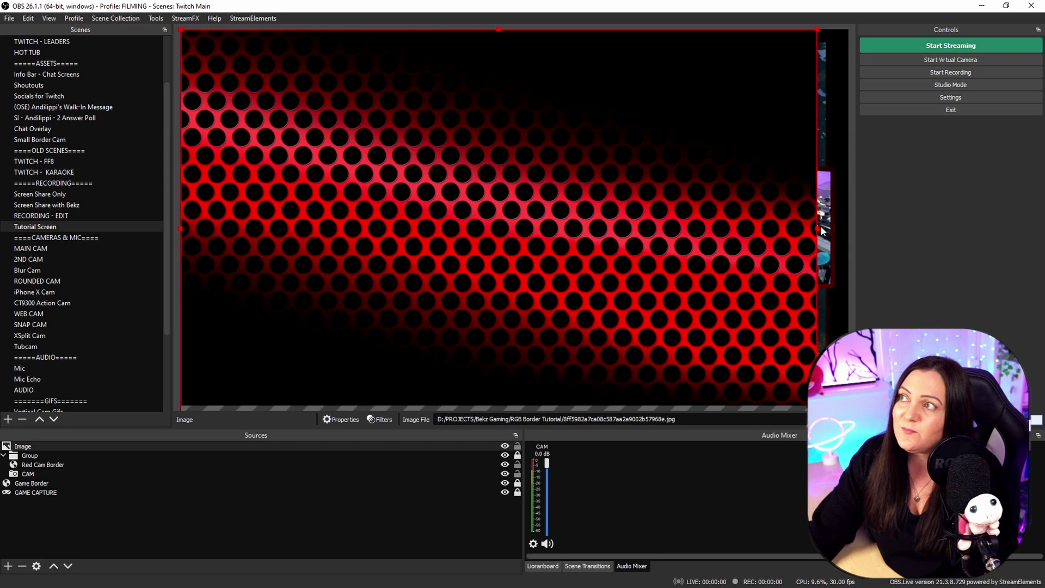
{"action": "left_click_drag", "start_coordinate": [819, 228], "coordinate": [847, 233]}
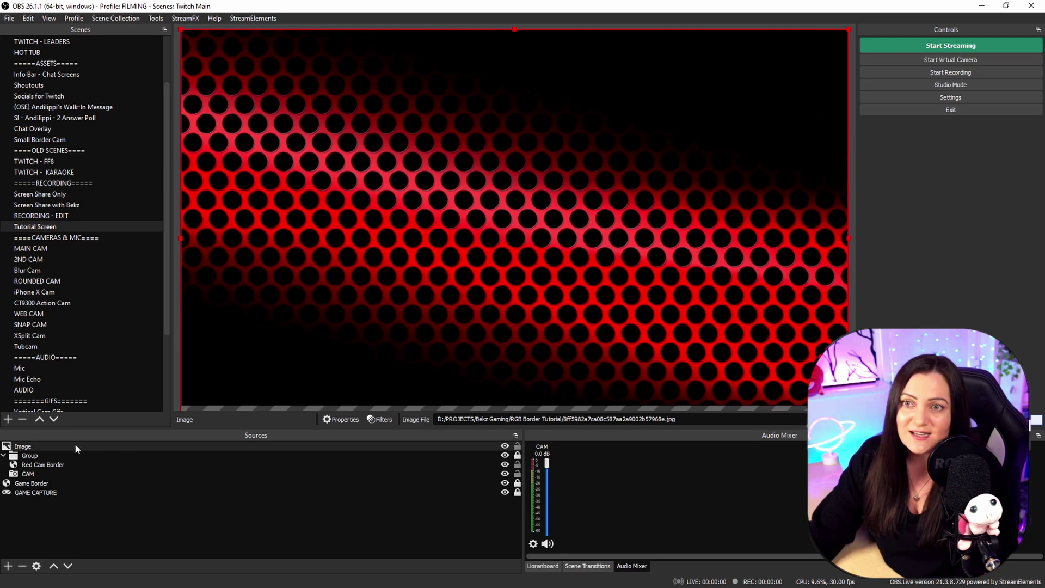
{"action": "left_click_drag", "start_coordinate": [75, 445], "coordinate": [74, 504]}
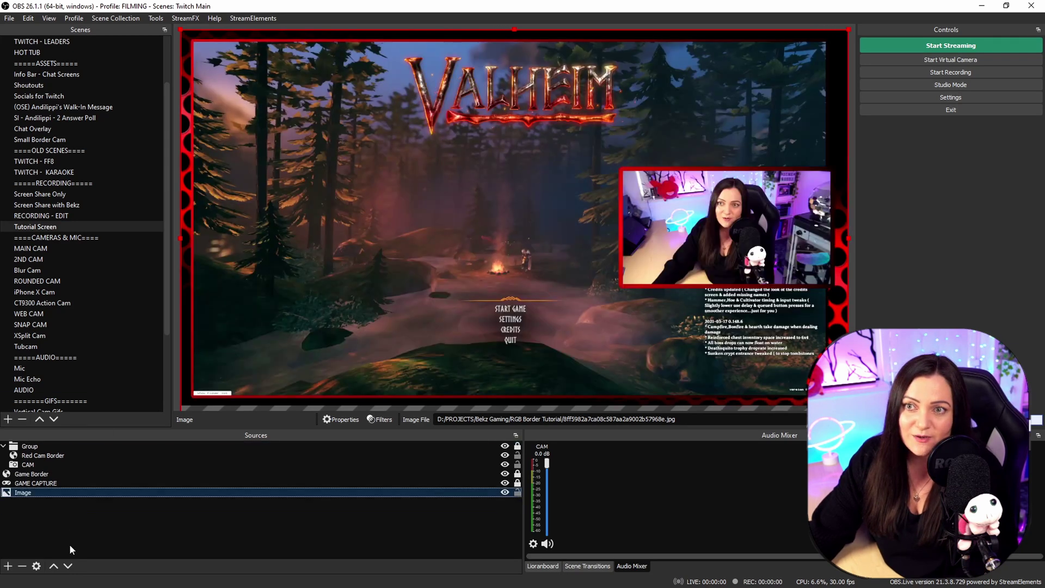
{"action": "left_click", "coordinate": [196, 541]}
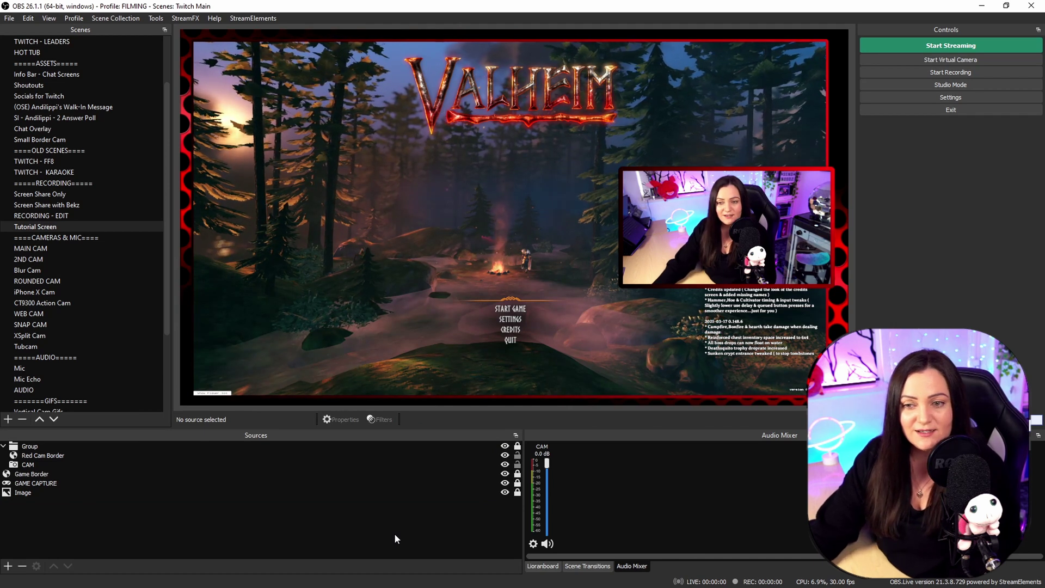